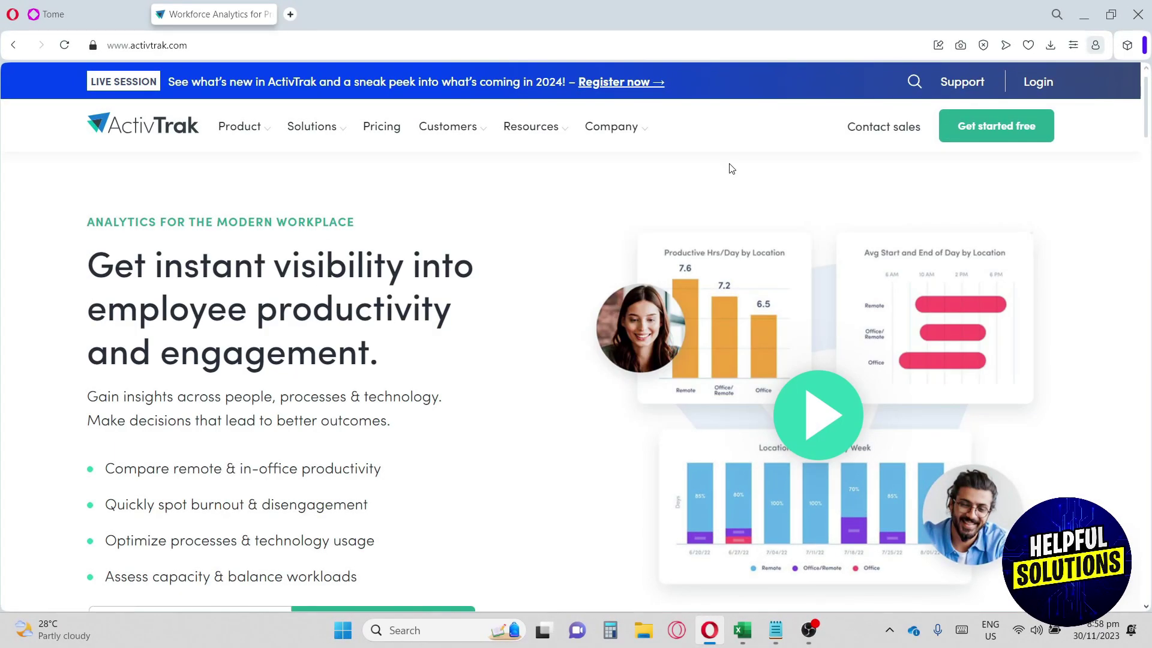
{"action": "scroll", "coordinate": [730, 167], "scroll_direction": "down", "scroll_amount": 1}
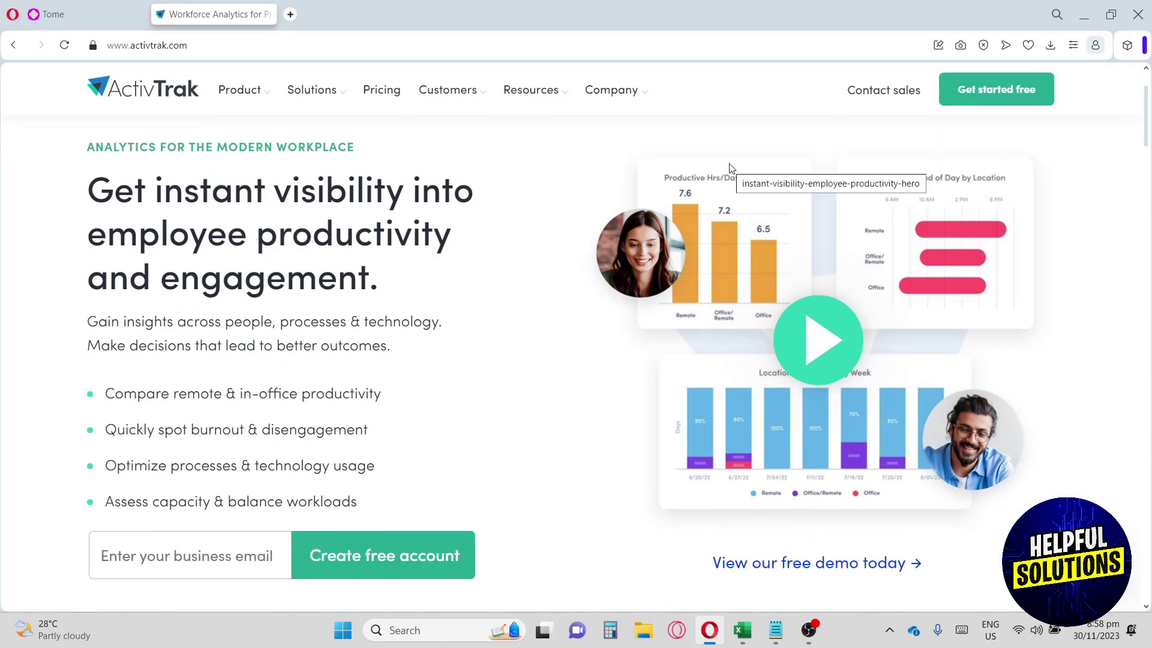
{"action": "scroll", "coordinate": [729, 168], "scroll_direction": "up", "scroll_amount": 1}
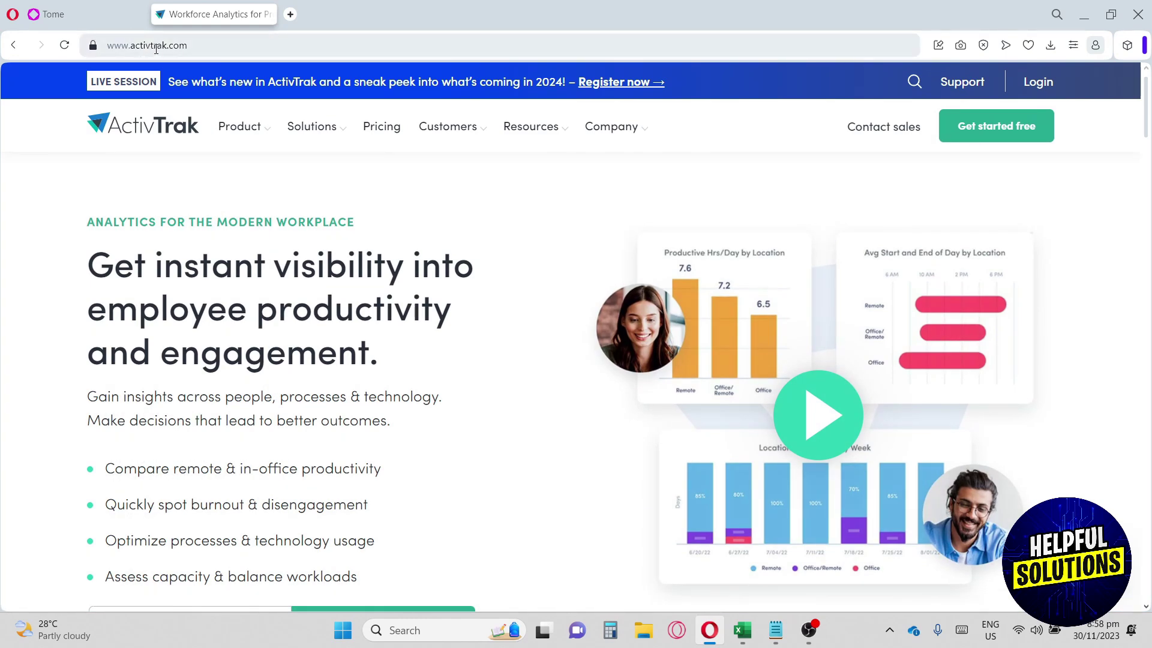
{"action": "mouse_move", "coordinate": [239, 89]}
{"action": "scroll", "coordinate": [854, 266], "scroll_direction": "down", "scroll_amount": 5}
{"action": "scroll", "coordinate": [854, 266], "scroll_direction": "down", "scroll_amount": 2}
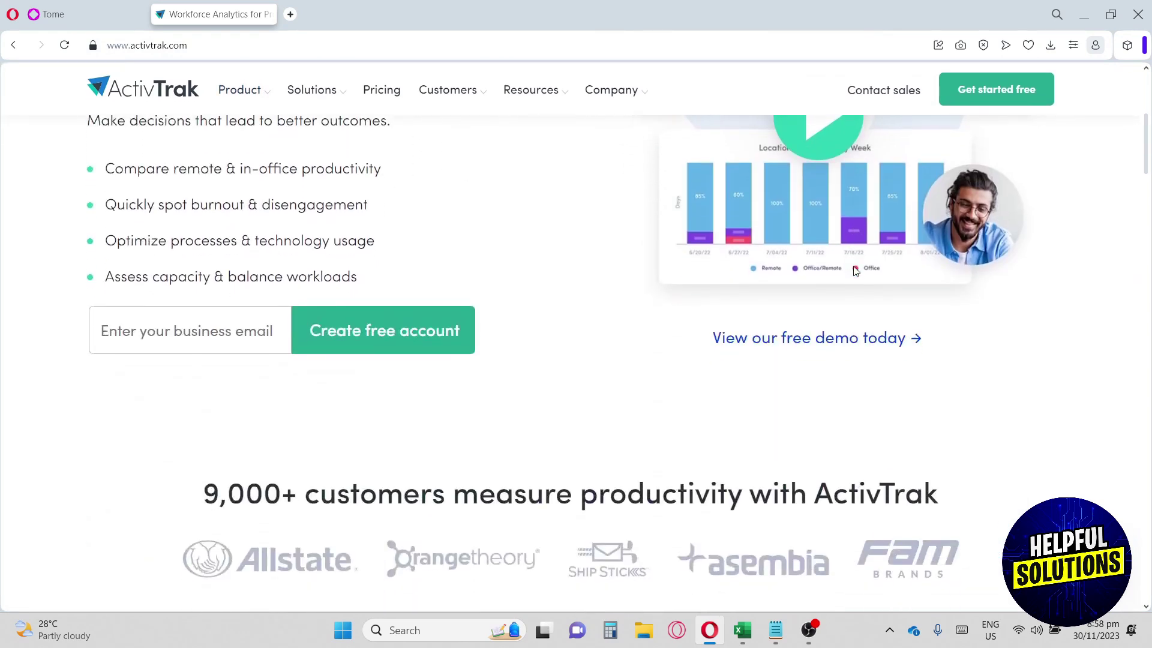
{"action": "scroll", "coordinate": [854, 266], "scroll_direction": "down", "scroll_amount": 1}
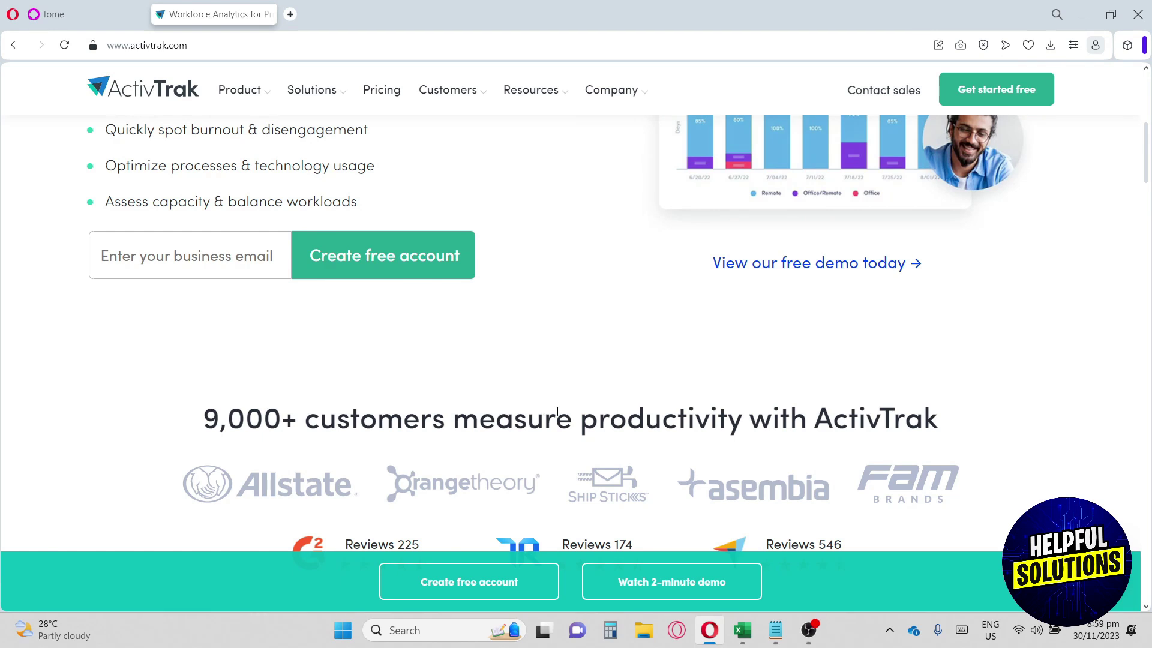
{"action": "scroll", "coordinate": [631, 413], "scroll_direction": "down", "scroll_amount": 1}
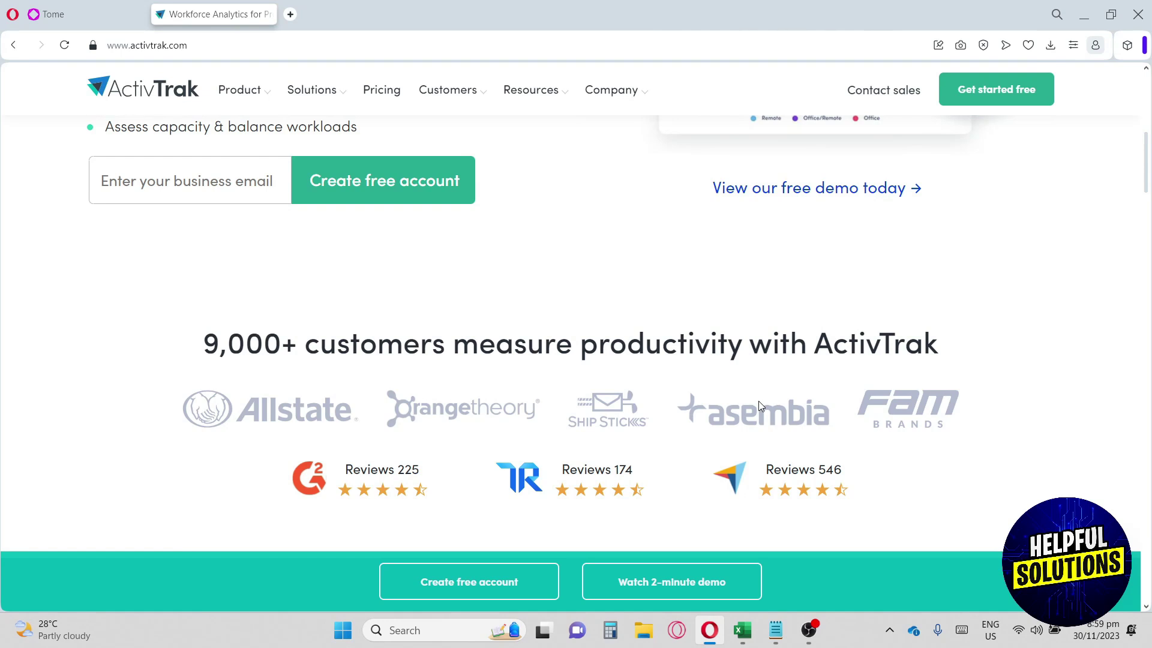
{"action": "scroll", "coordinate": [759, 400], "scroll_direction": "up", "scroll_amount": 2}
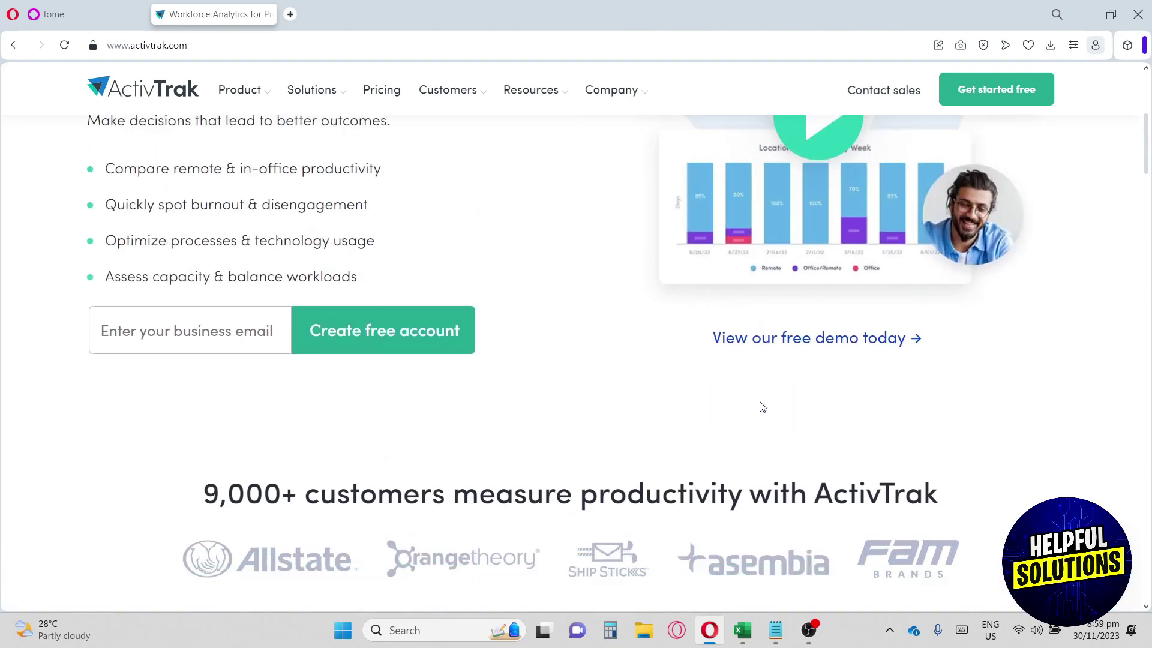
{"action": "scroll", "coordinate": [761, 407], "scroll_direction": "up", "scroll_amount": 1}
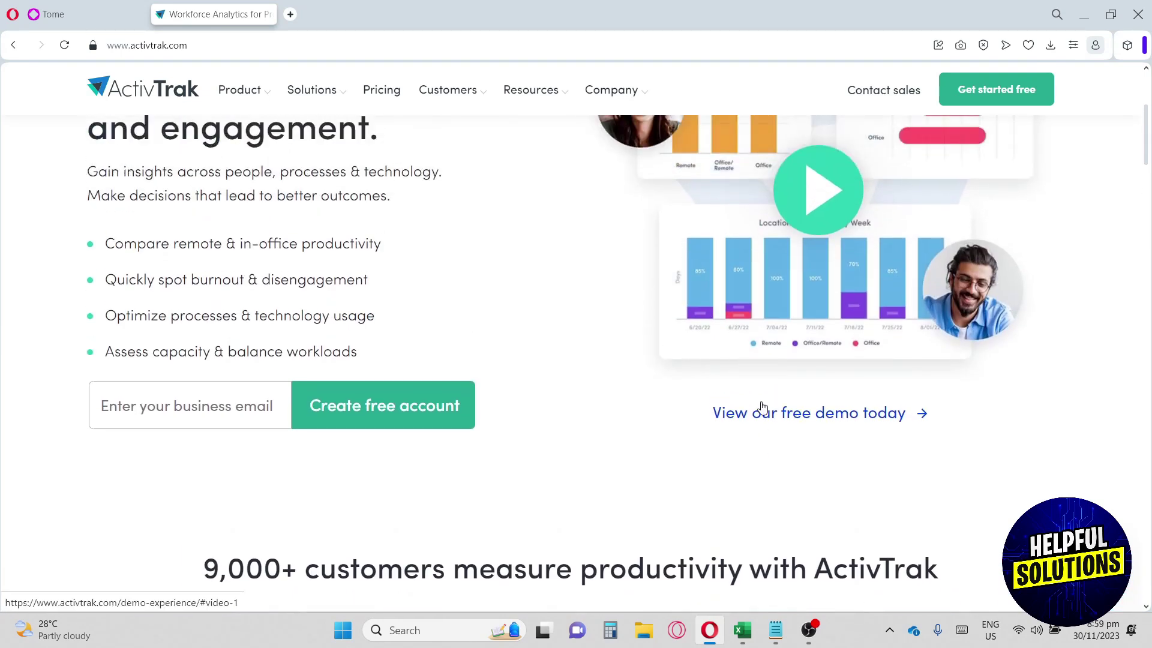
{"action": "scroll", "coordinate": [760, 406], "scroll_direction": "down", "scroll_amount": 1}
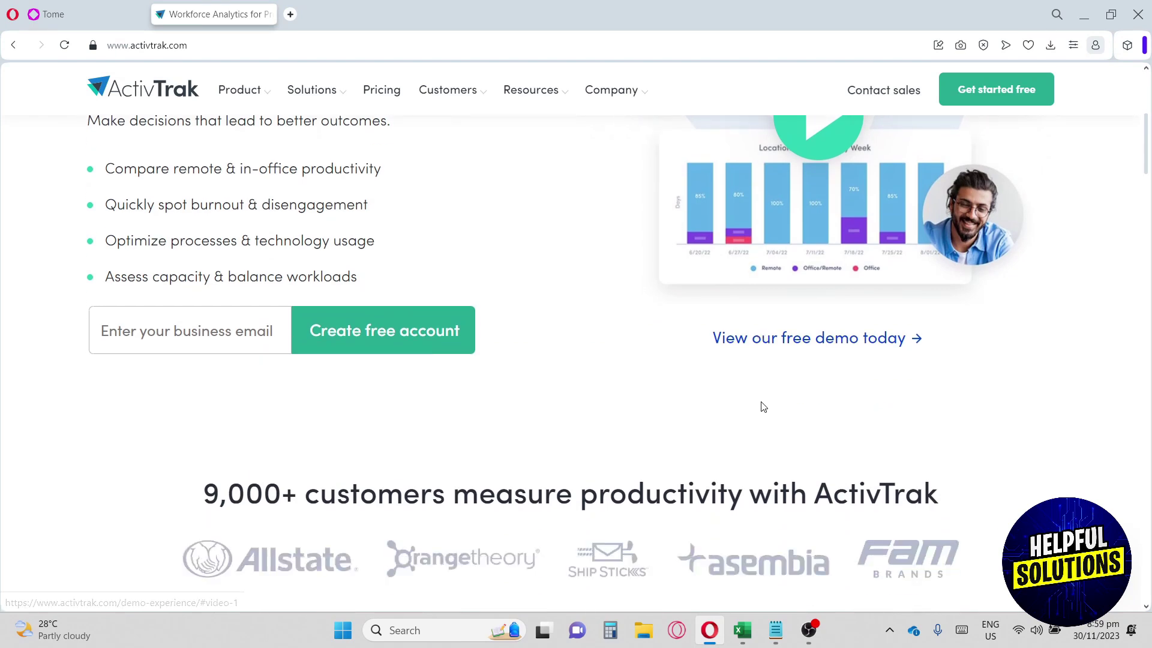
{"action": "scroll", "coordinate": [760, 407], "scroll_direction": "down", "scroll_amount": 1}
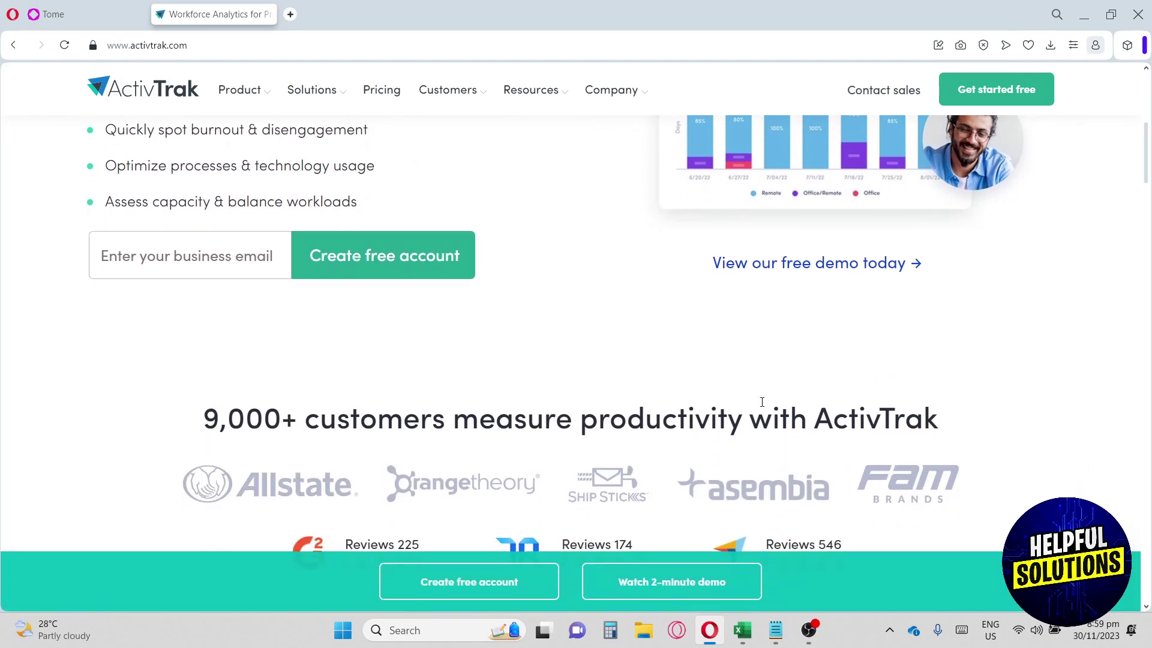
{"action": "scroll", "coordinate": [761, 402], "scroll_direction": "down", "scroll_amount": 1}
{"action": "scroll", "coordinate": [760, 407], "scroll_direction": "down", "scroll_amount": 1}
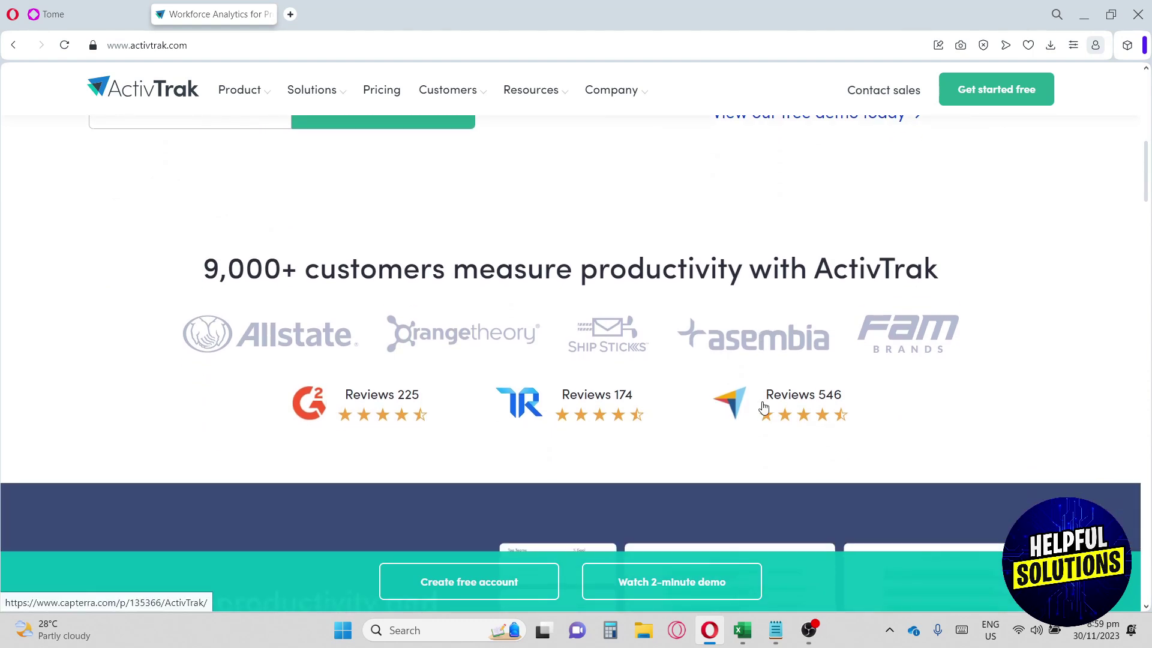
{"action": "scroll", "coordinate": [763, 406], "scroll_direction": "down", "scroll_amount": 2}
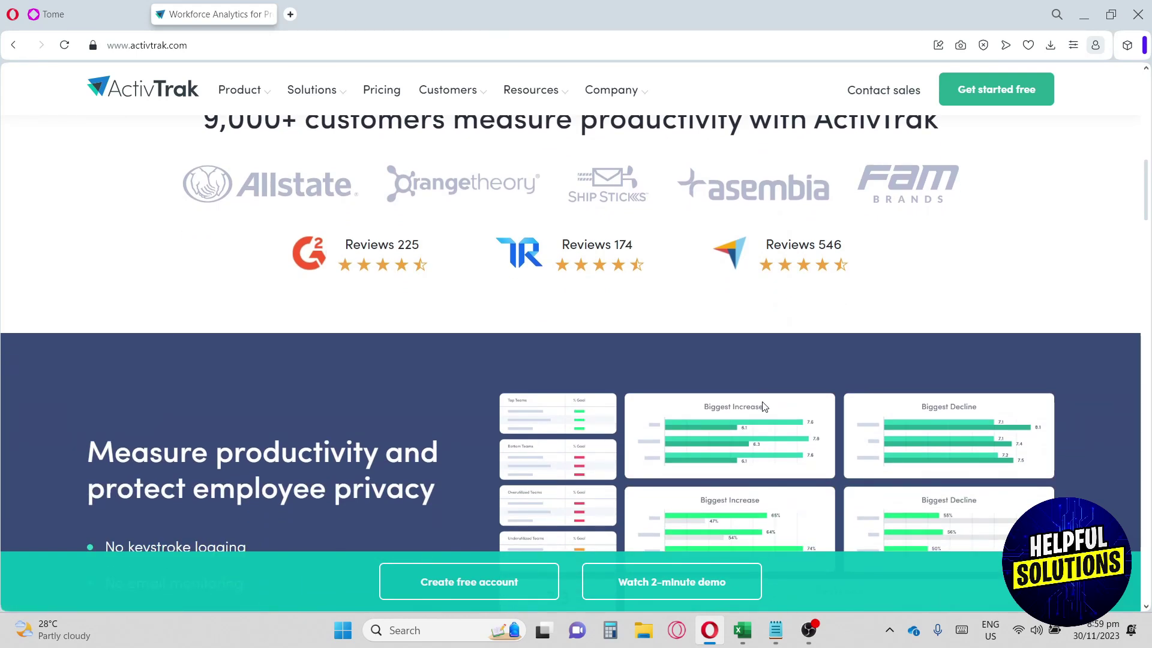
{"action": "scroll", "coordinate": [763, 406], "scroll_direction": "down", "scroll_amount": 2}
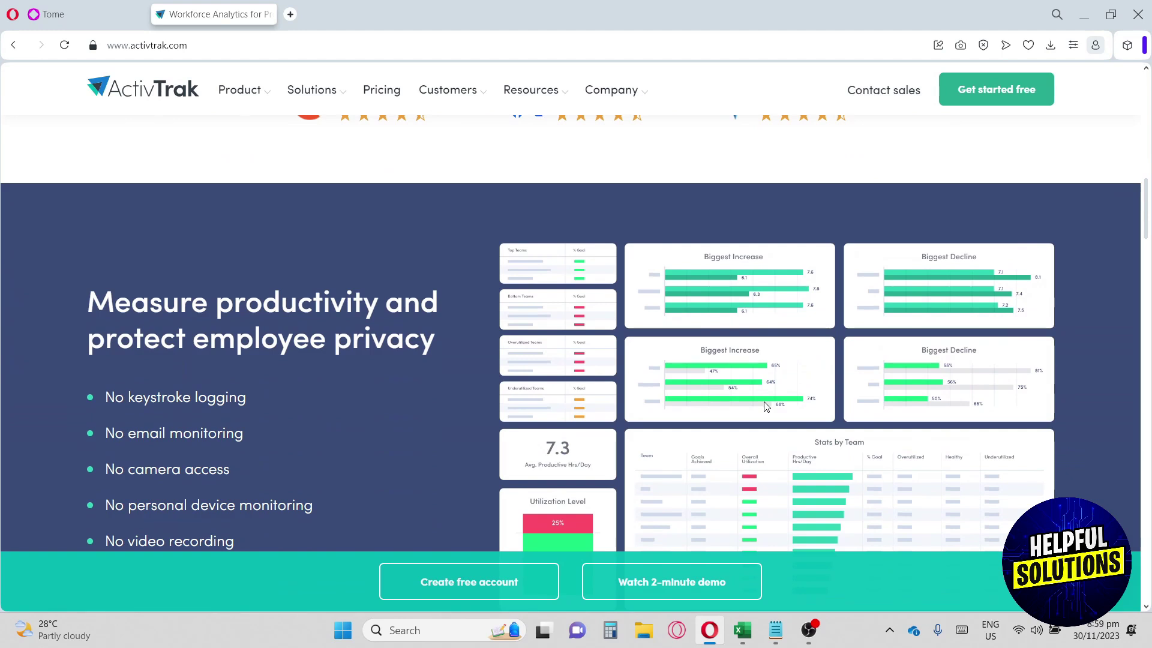
{"action": "scroll", "coordinate": [763, 407], "scroll_direction": "down", "scroll_amount": 1}
{"action": "scroll", "coordinate": [767, 405], "scroll_direction": "down", "scroll_amount": 1}
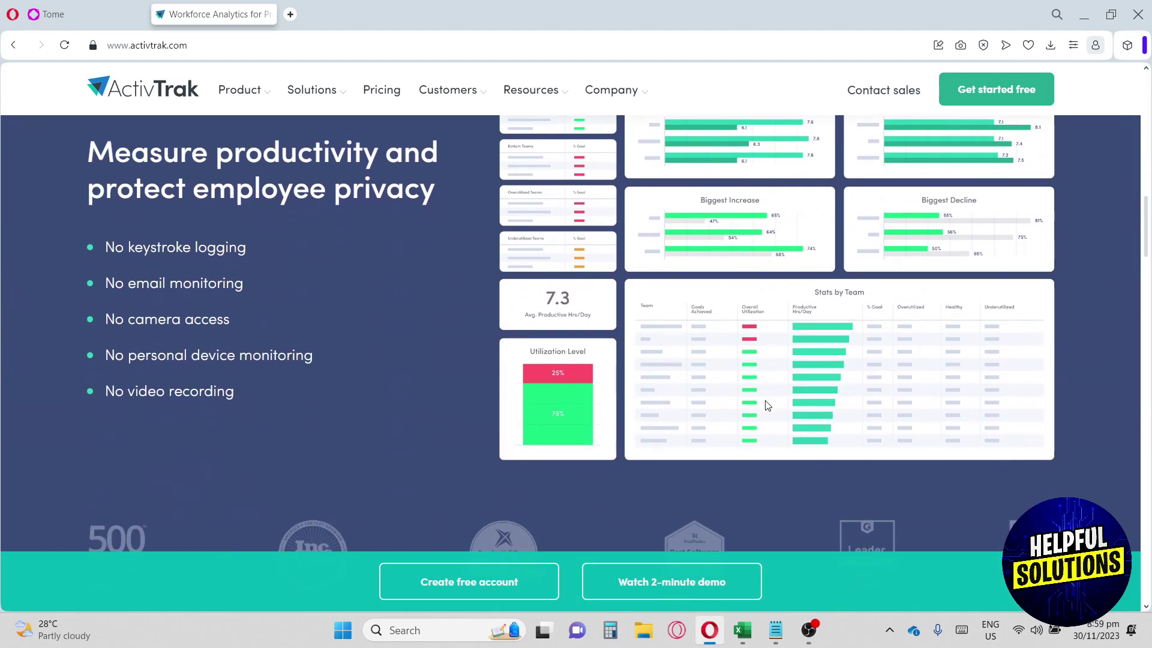
{"action": "scroll", "coordinate": [767, 403], "scroll_direction": "down", "scroll_amount": 1}
{"action": "scroll", "coordinate": [766, 399], "scroll_direction": "up", "scroll_amount": 5}
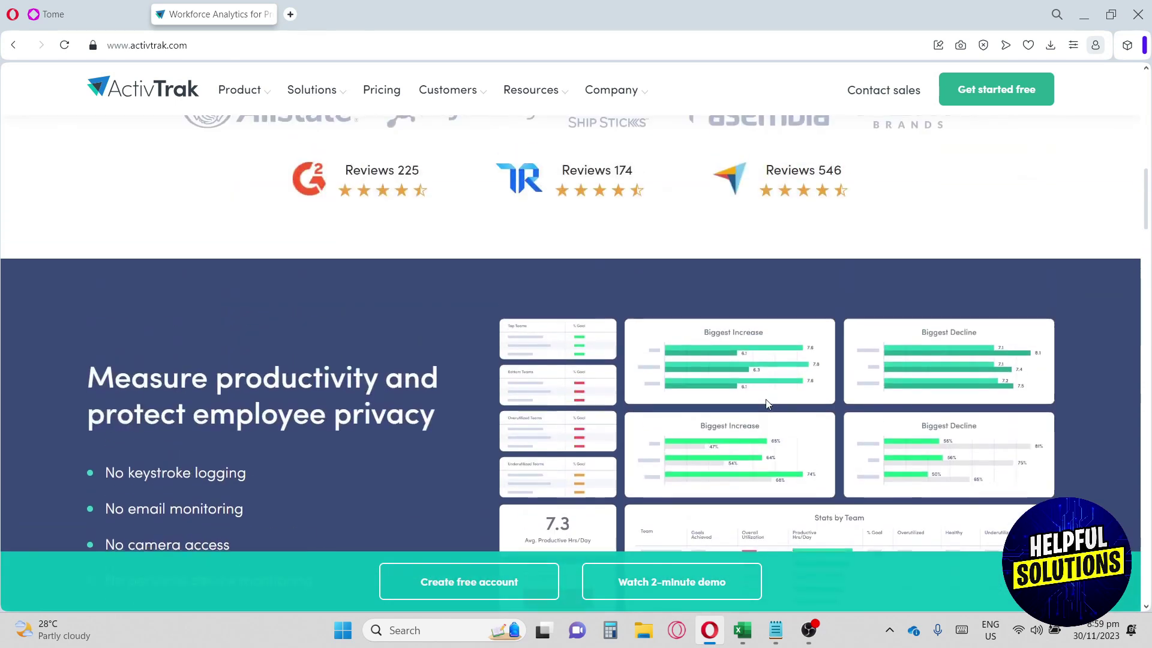
{"action": "scroll", "coordinate": [765, 399], "scroll_direction": "up", "scroll_amount": 5}
{"action": "scroll", "coordinate": [766, 399], "scroll_direction": "up", "scroll_amount": 3}
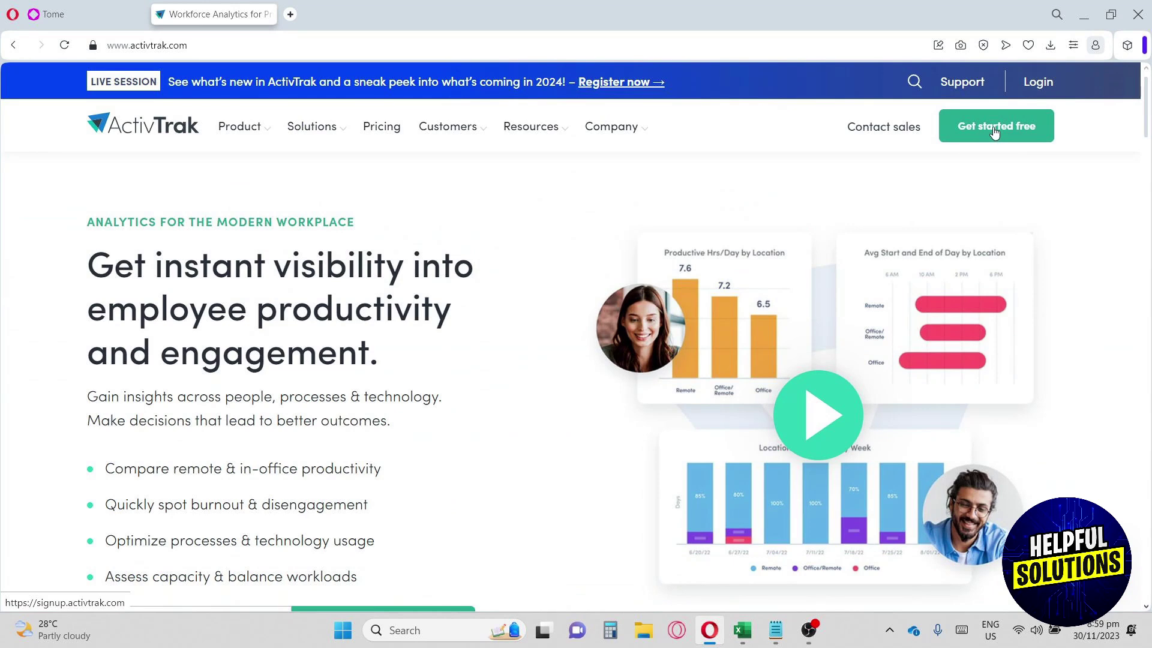
Start the free sign-up and fill first name, last name, phone and the Marketing organization
{"action": "left_click", "coordinate": [993, 132]}
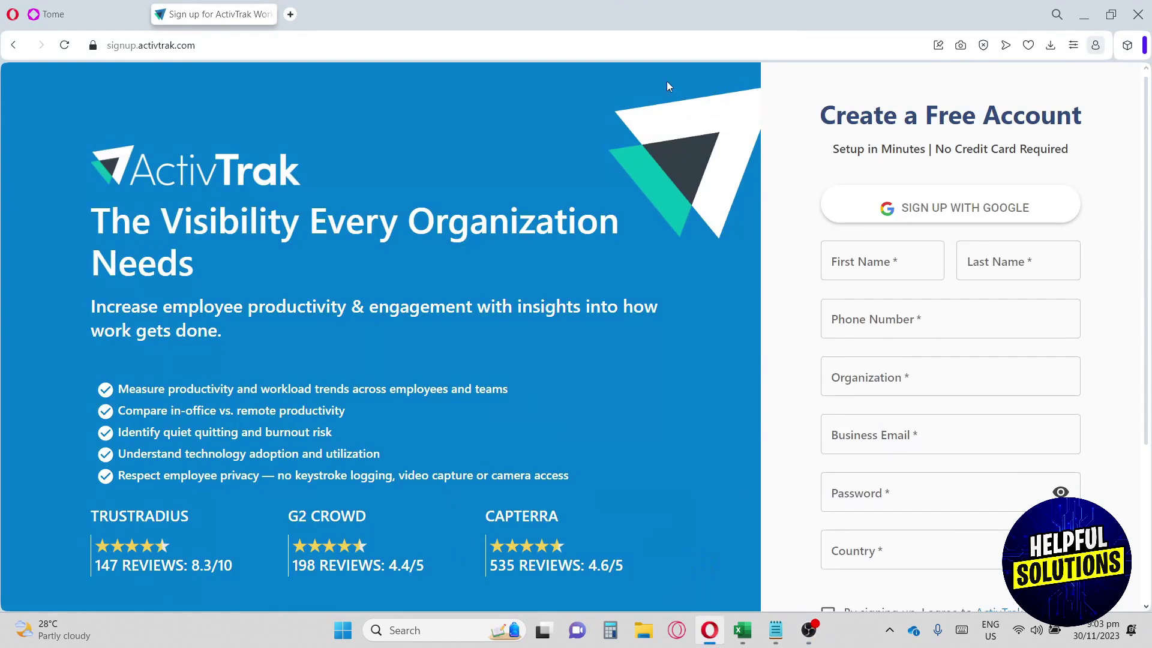
{"action": "left_click", "coordinate": [827, 256]}
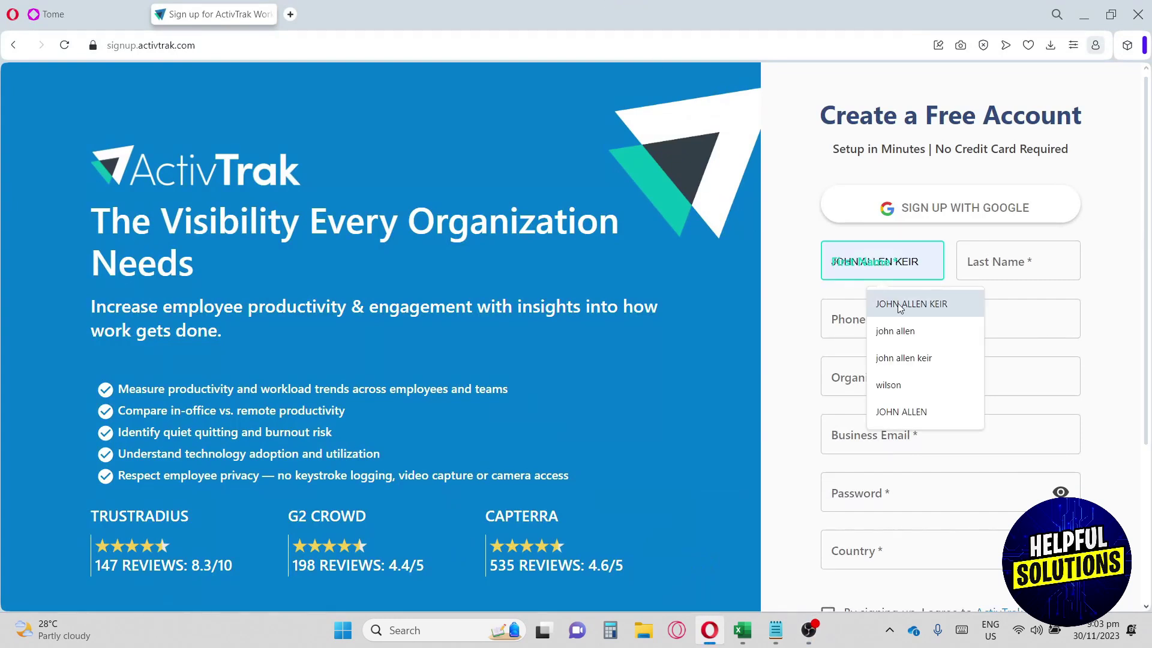
{"action": "left_click", "coordinate": [913, 331]}
{"action": "left_click", "coordinate": [1017, 261]}
{"action": "type", "text": "keir"}
{"action": "left_click", "coordinate": [937, 324]}
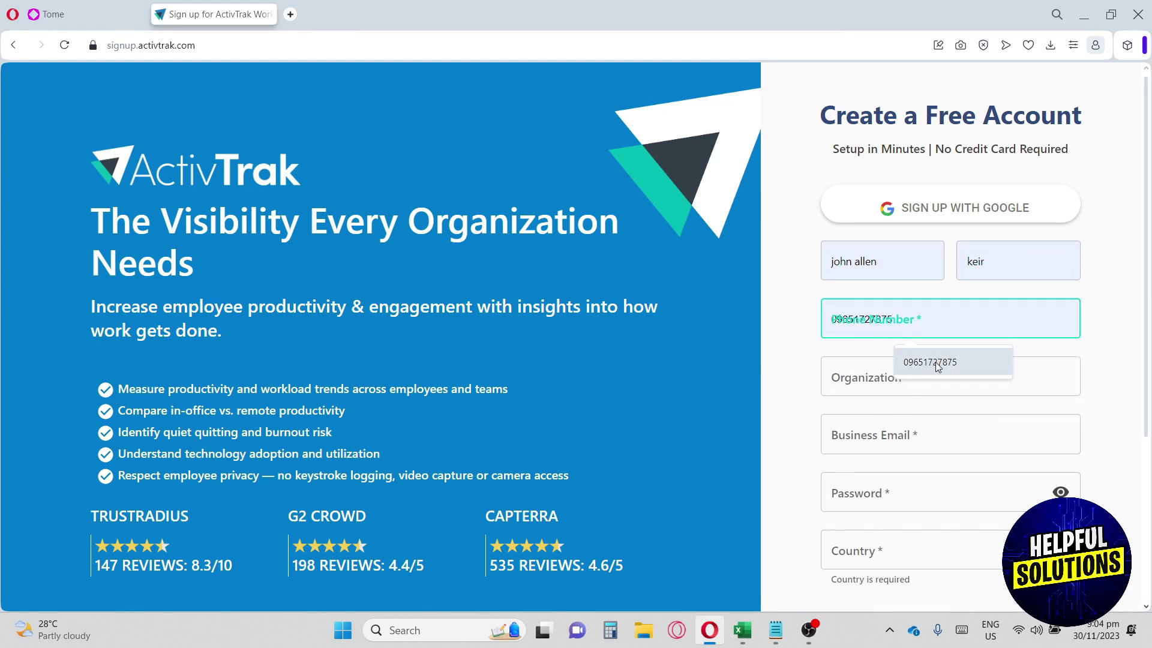
{"action": "left_click", "coordinate": [936, 353]}
{"action": "left_click", "coordinate": [918, 371]}
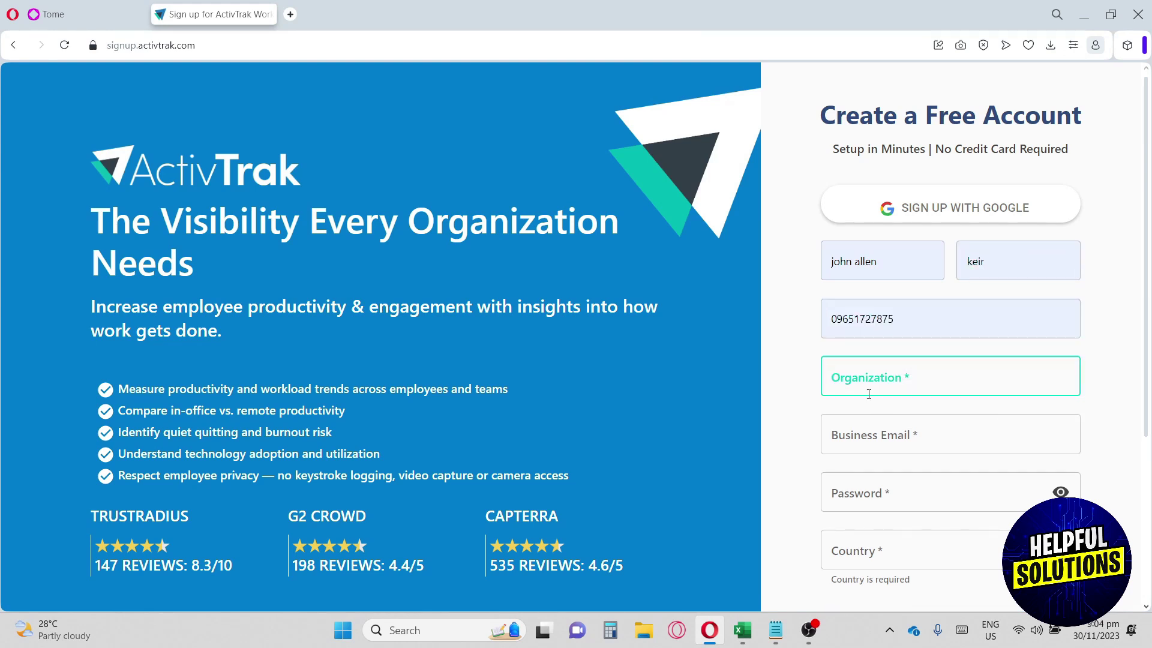
{"action": "type", "text": "Marketing"}
Fill business email and password, choose Philippines, accept the terms and submit the sign-up
{"action": "left_click", "coordinate": [882, 434]}
{"action": "left_click", "coordinate": [886, 336]}
{"action": "left_click", "coordinate": [907, 491]}
{"action": "type", "text": "****"}
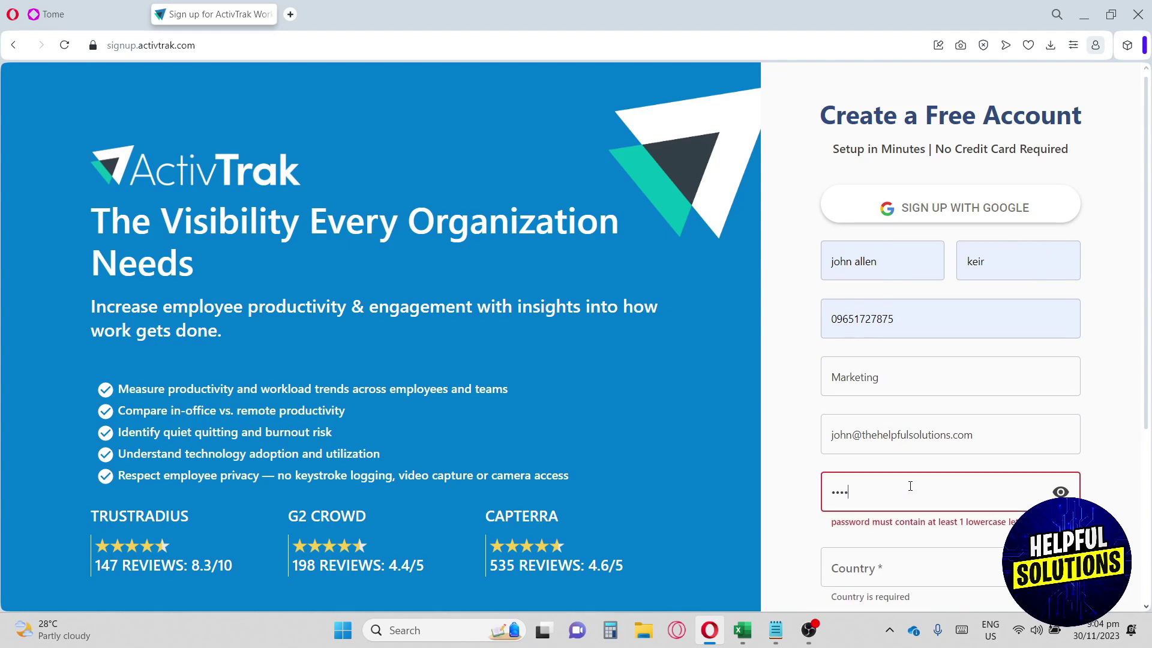
{"action": "type", "text": "****"}
{"action": "scroll", "coordinate": [911, 487], "scroll_direction": "down", "scroll_amount": 1}
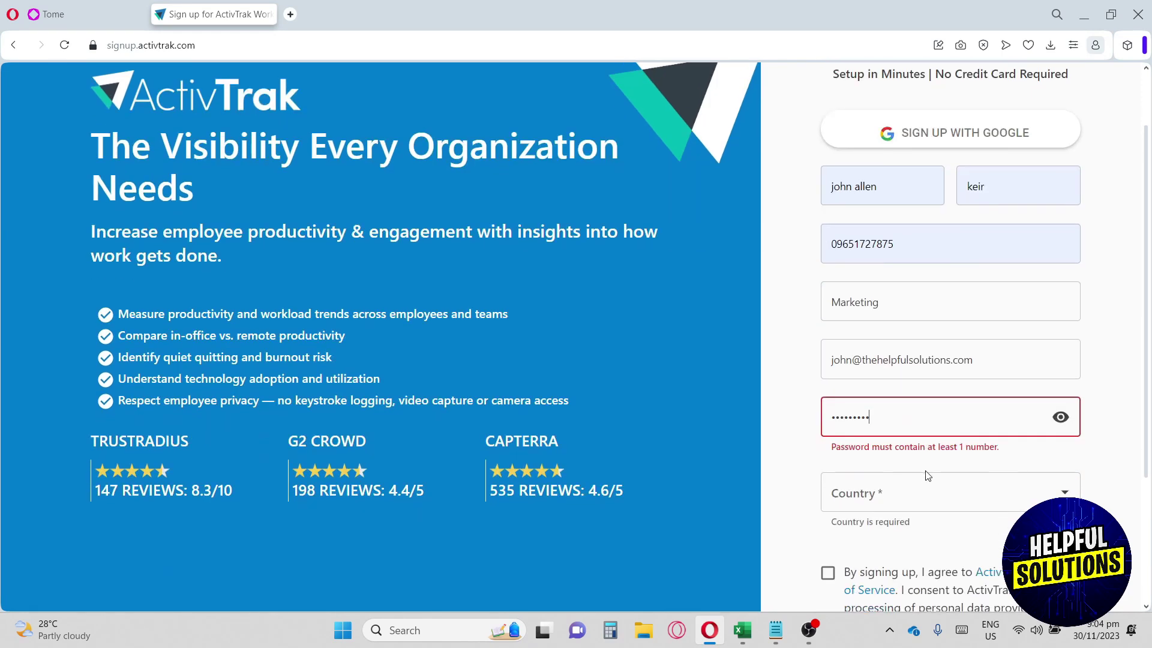
{"action": "left_click", "coordinate": [922, 495]}
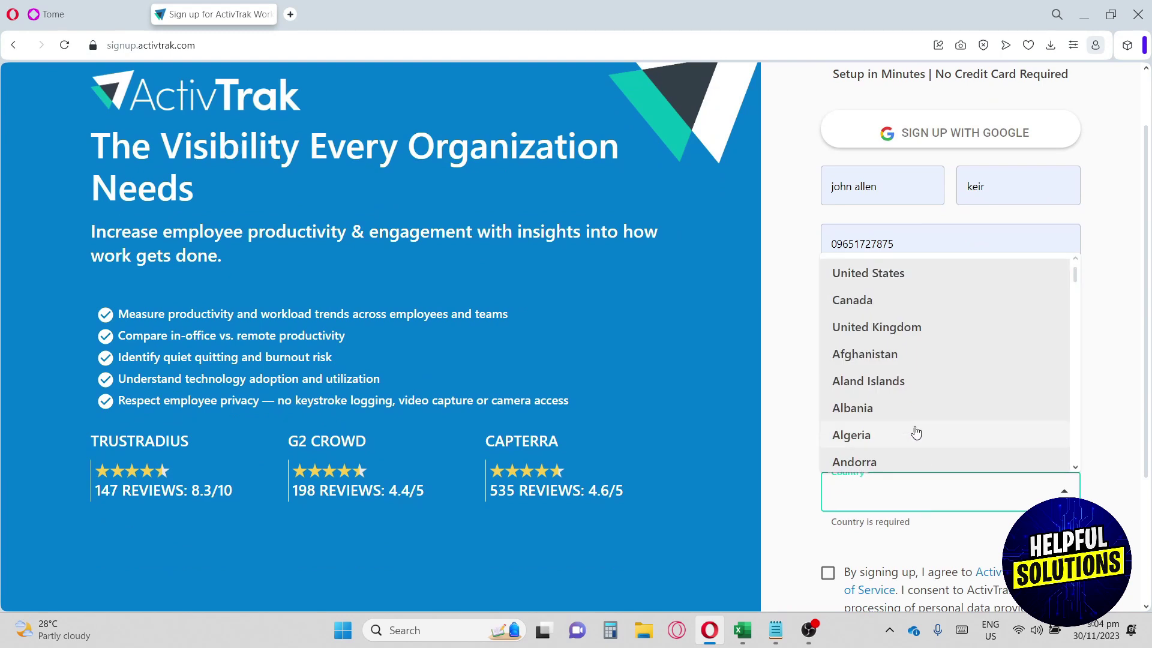
{"action": "scroll", "coordinate": [891, 325], "scroll_direction": "down", "scroll_amount": 4}
{"action": "scroll", "coordinate": [899, 342], "scroll_direction": "down", "scroll_amount": 4}
{"action": "scroll", "coordinate": [905, 356], "scroll_direction": "down", "scroll_amount": 3}
{"action": "scroll", "coordinate": [905, 357], "scroll_direction": "down", "scroll_amount": 5}
{"action": "scroll", "coordinate": [906, 356], "scroll_direction": "down", "scroll_amount": 10}
{"action": "left_click", "coordinate": [905, 356]}
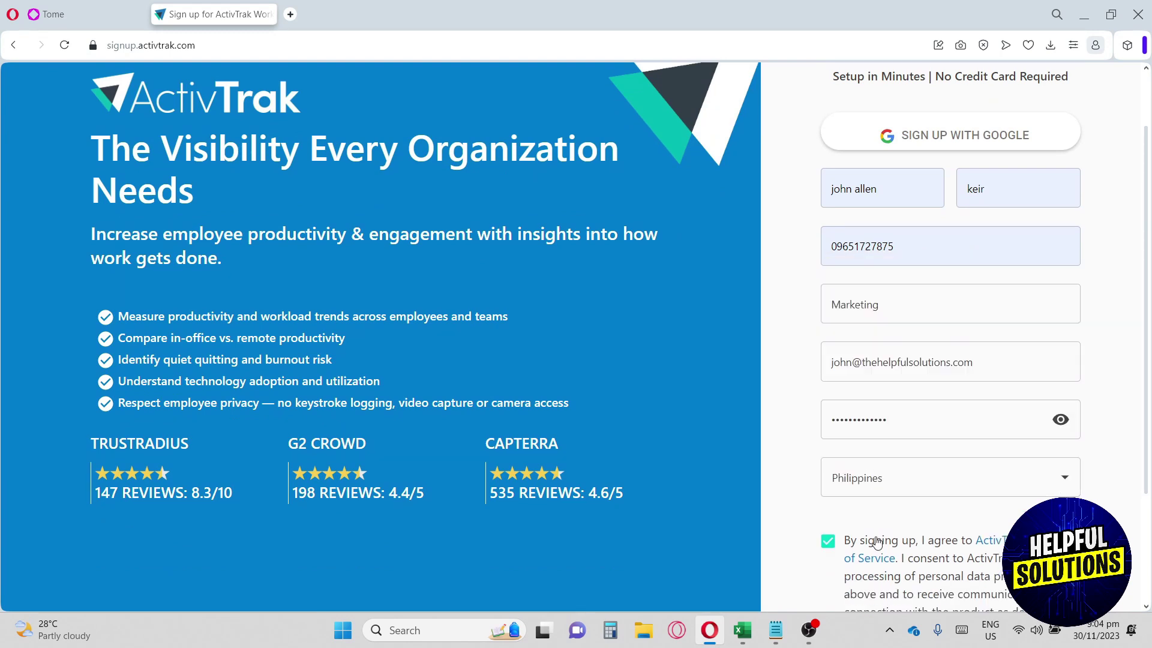
{"action": "left_click", "coordinate": [828, 541]}
{"action": "scroll", "coordinate": [827, 542], "scroll_direction": "down", "scroll_amount": 3}
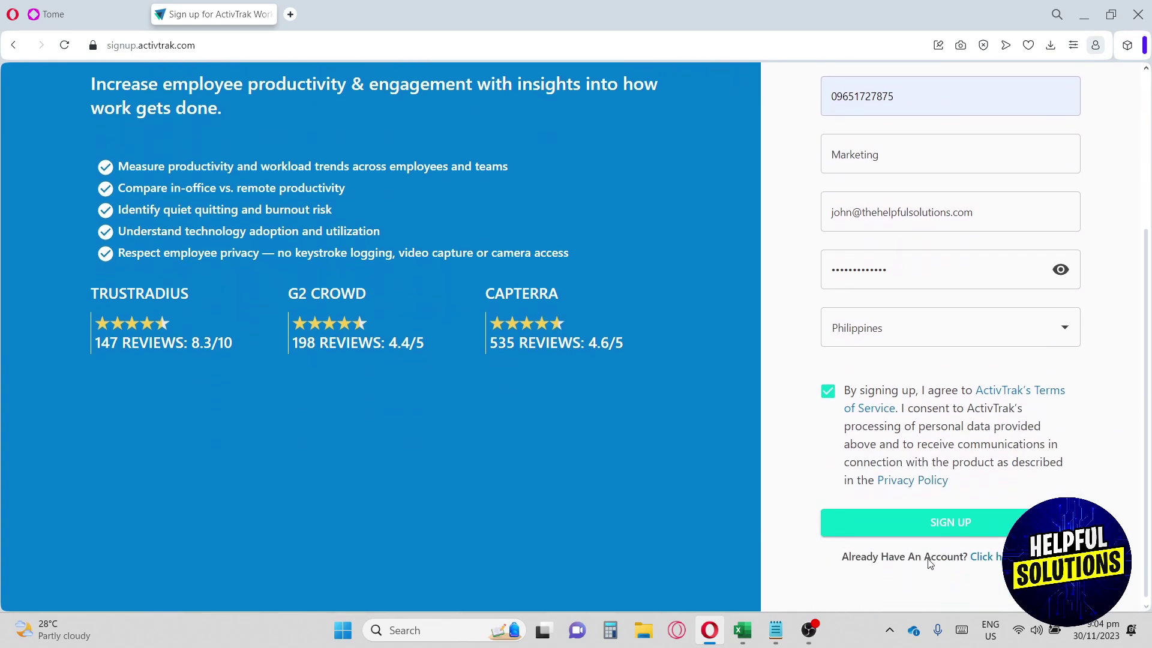
{"action": "left_click", "coordinate": [962, 529]}
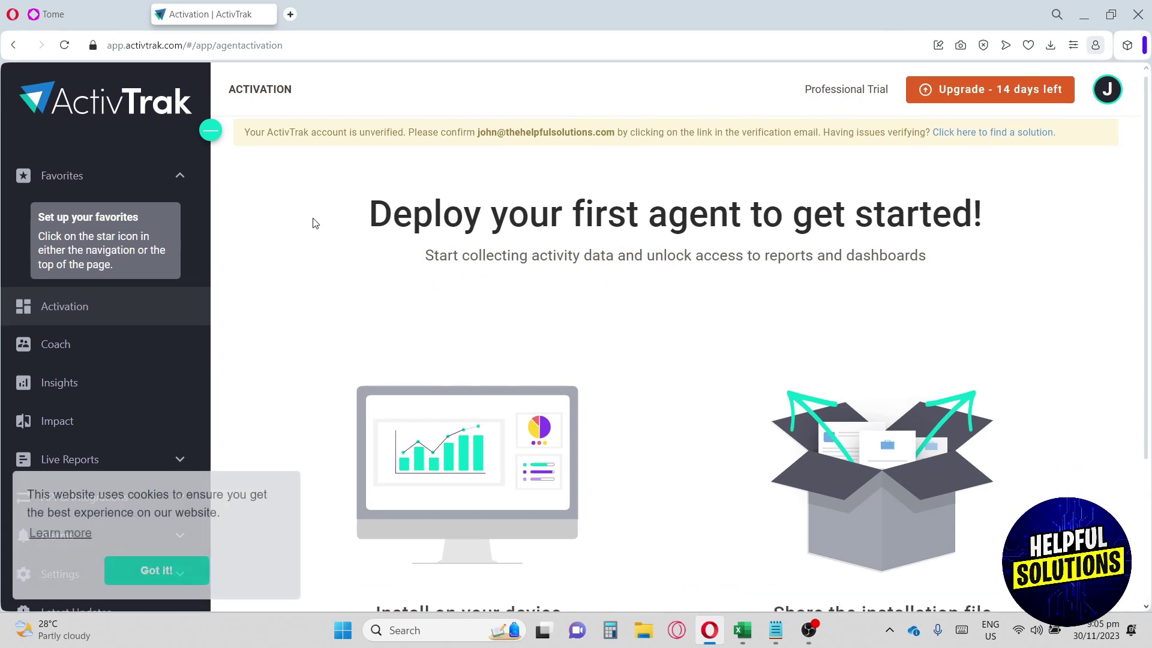
{"action": "scroll", "coordinate": [314, 222], "scroll_direction": "down", "scroll_amount": 2}
{"action": "scroll", "coordinate": [320, 222], "scroll_direction": "down", "scroll_amount": 2}
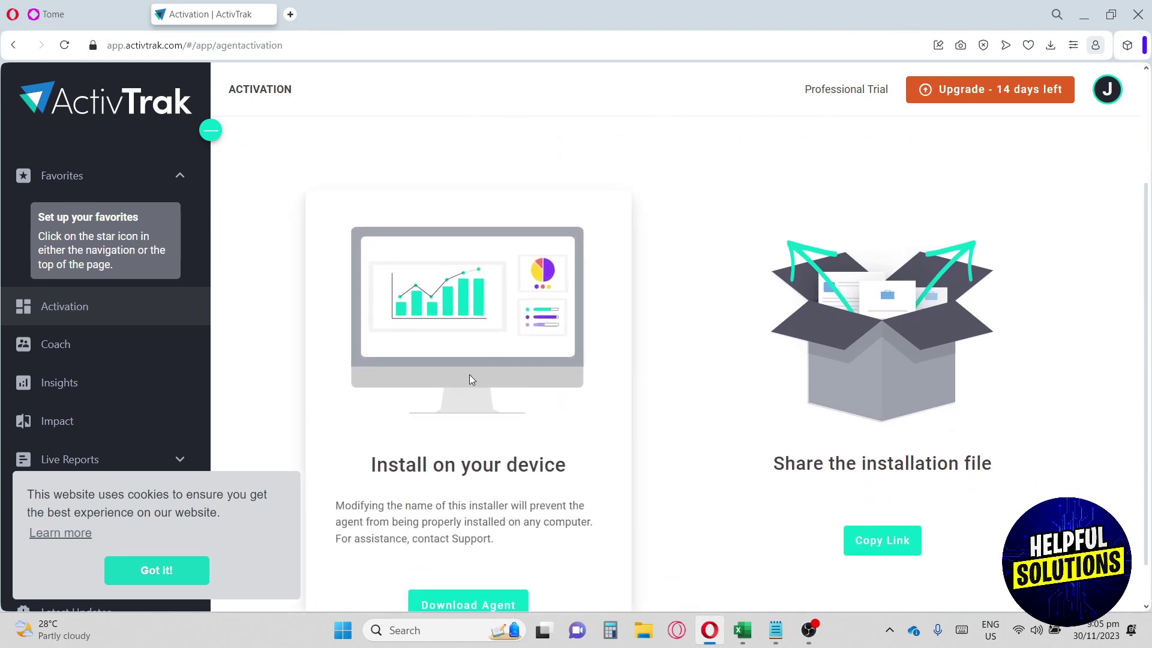
{"action": "scroll", "coordinate": [469, 374], "scroll_direction": "down", "scroll_amount": 1}
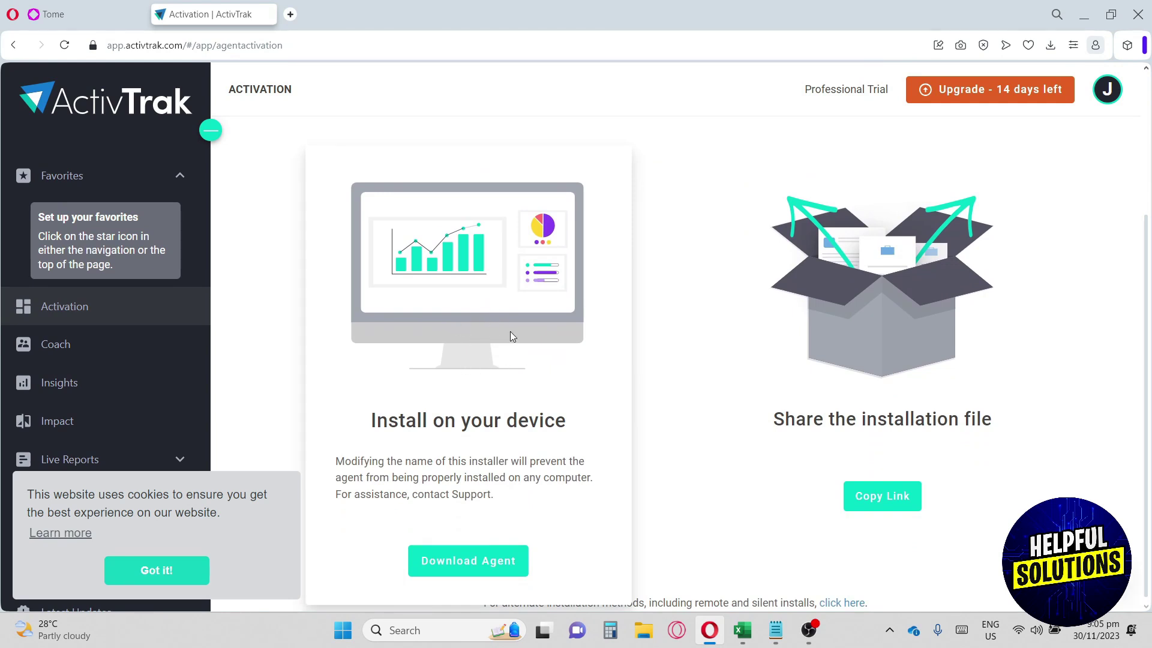
{"action": "mouse_move", "coordinate": [882, 360]}
{"action": "scroll", "coordinate": [852, 355], "scroll_direction": "down", "scroll_amount": 1}
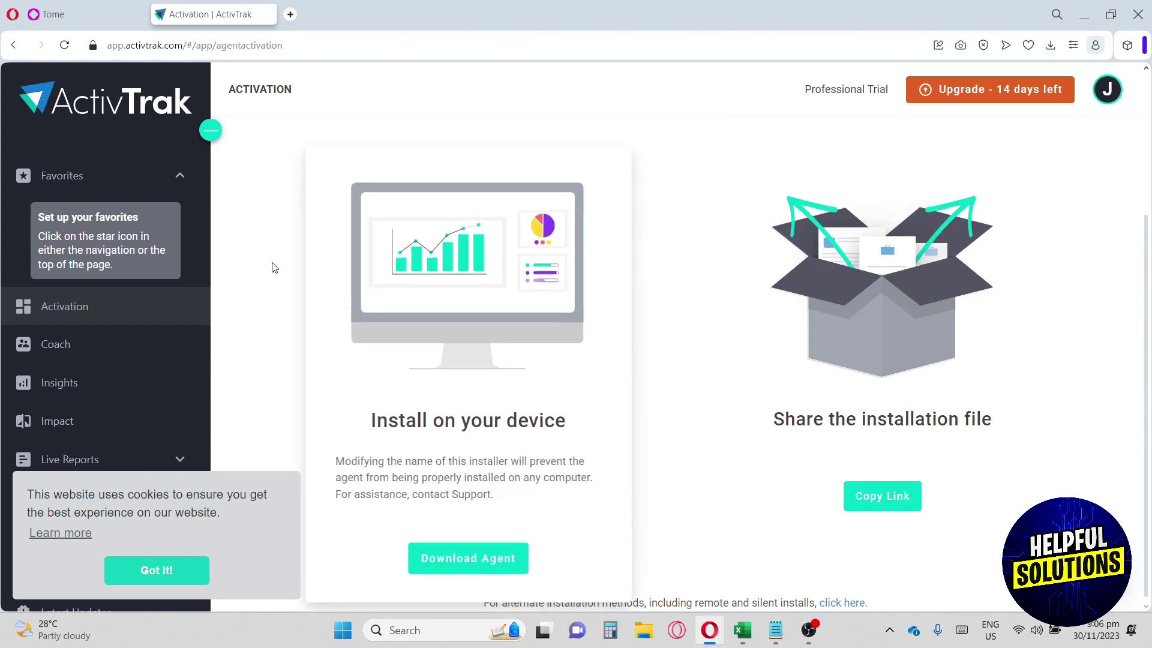
View the Coach promo page, dismiss the cookie notice, then move on to the Insights section
{"action": "left_click", "coordinate": [77, 347]}
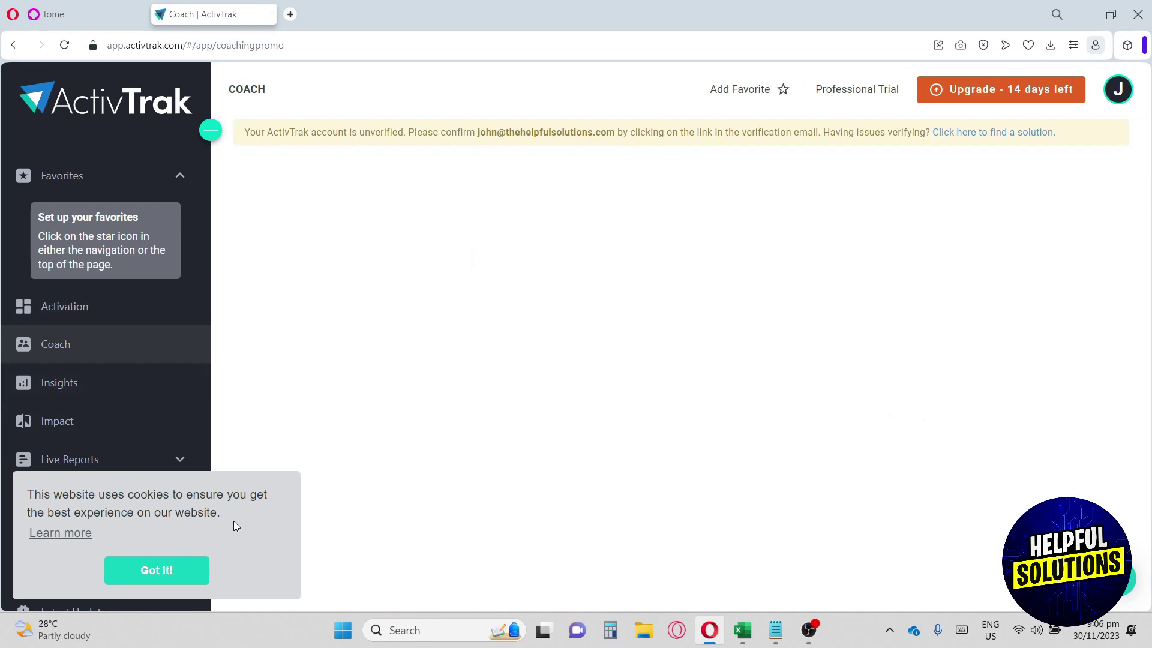
{"action": "left_click", "coordinate": [156, 570]}
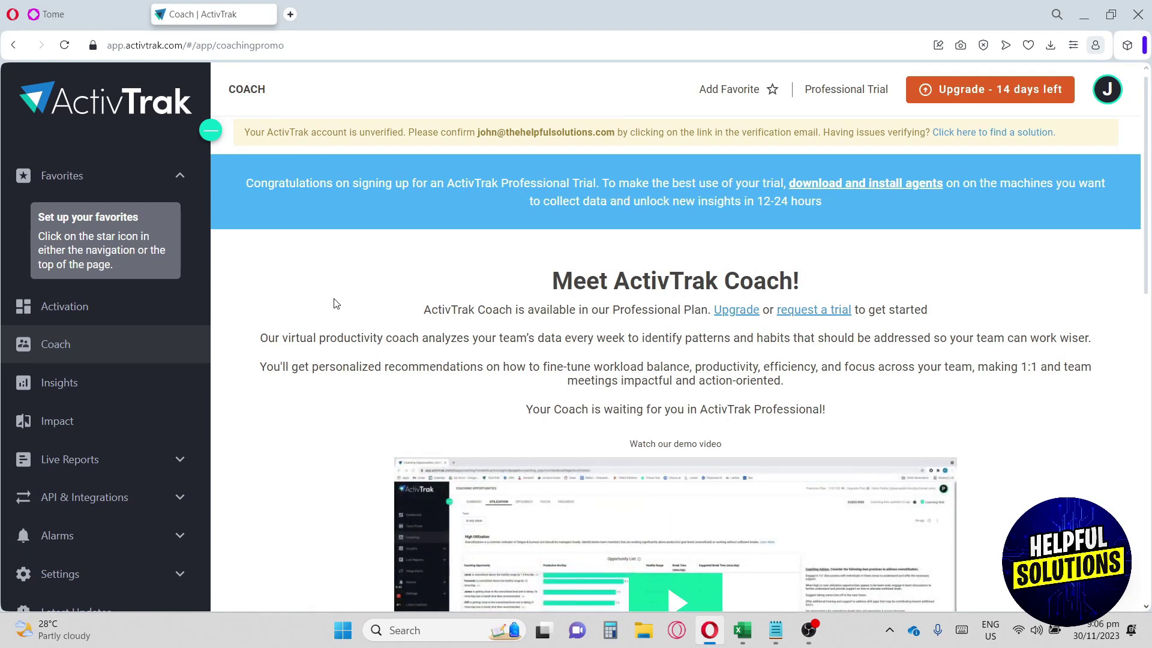
{"action": "scroll", "coordinate": [363, 306], "scroll_direction": "down", "scroll_amount": 1}
{"action": "scroll", "coordinate": [363, 305], "scroll_direction": "down", "scroll_amount": 1}
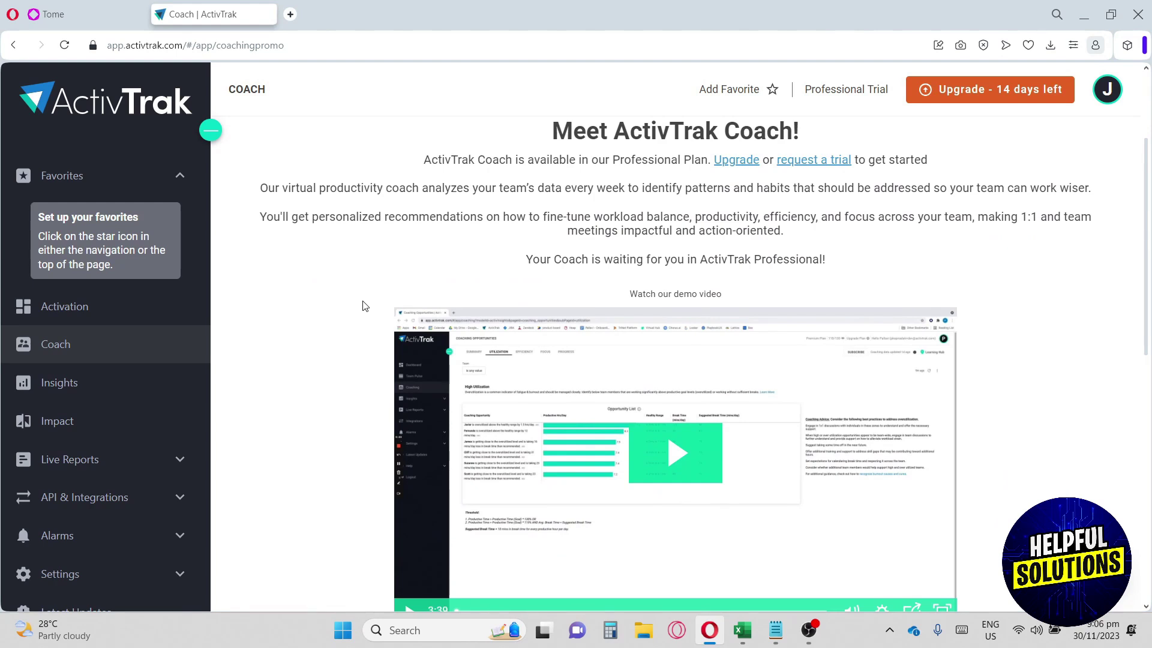
{"action": "scroll", "coordinate": [362, 305], "scroll_direction": "down", "scroll_amount": 1}
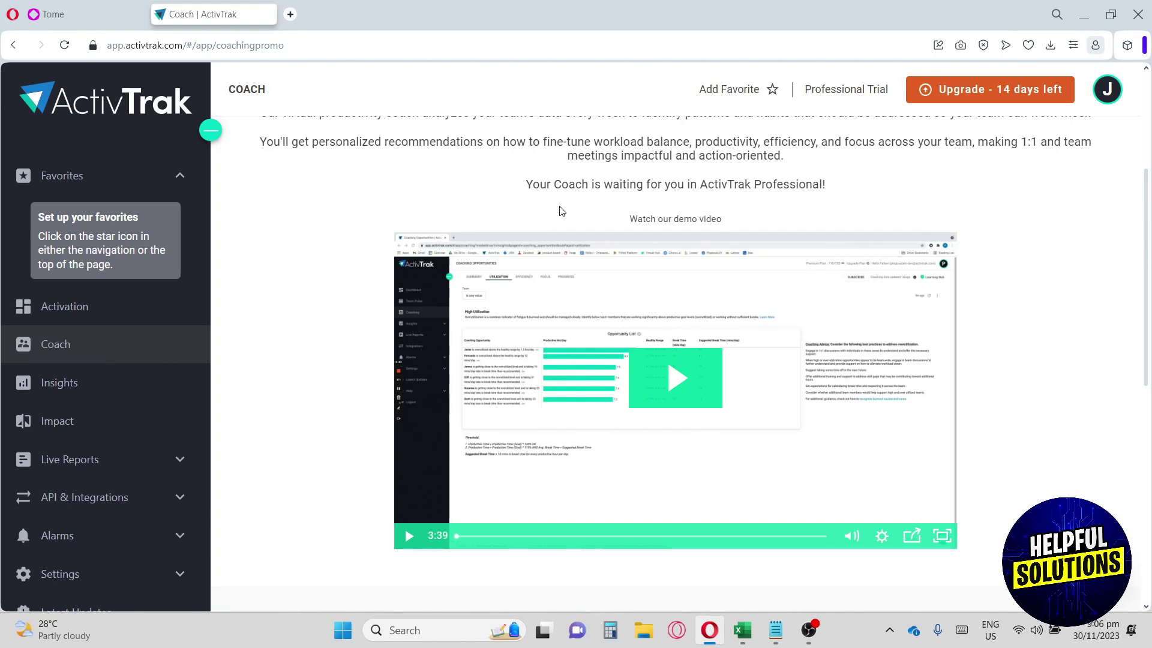
{"action": "scroll", "coordinate": [559, 211], "scroll_direction": "down", "scroll_amount": 1}
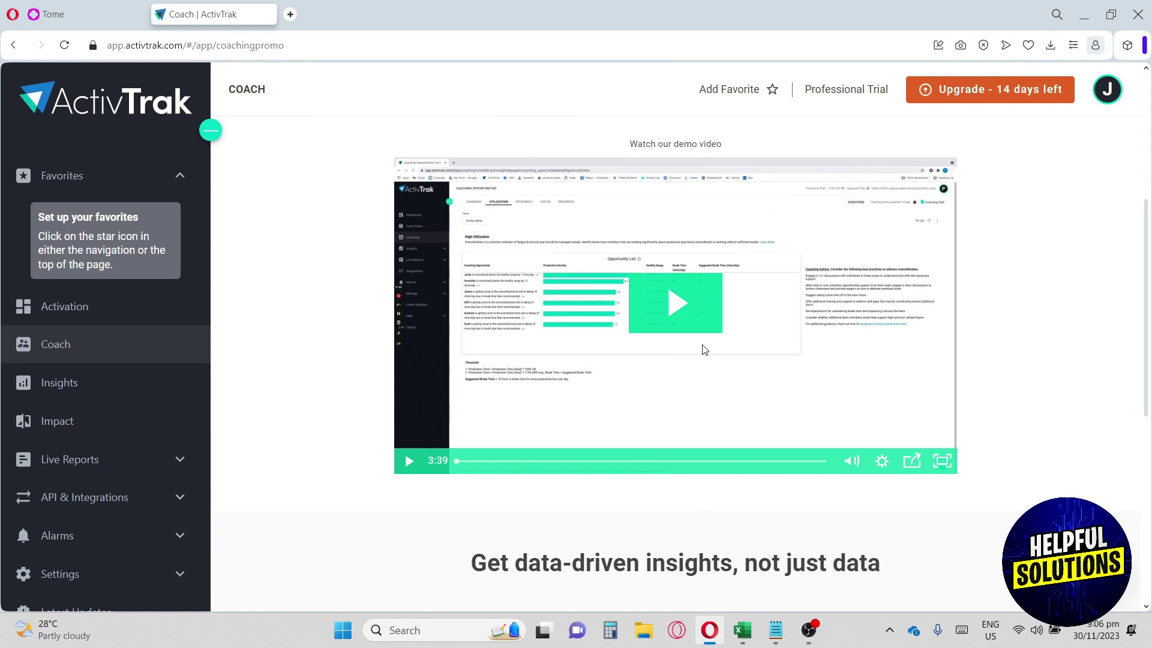
{"action": "scroll", "coordinate": [703, 349], "scroll_direction": "up", "scroll_amount": 1}
{"action": "scroll", "coordinate": [704, 346], "scroll_direction": "down", "scroll_amount": 4}
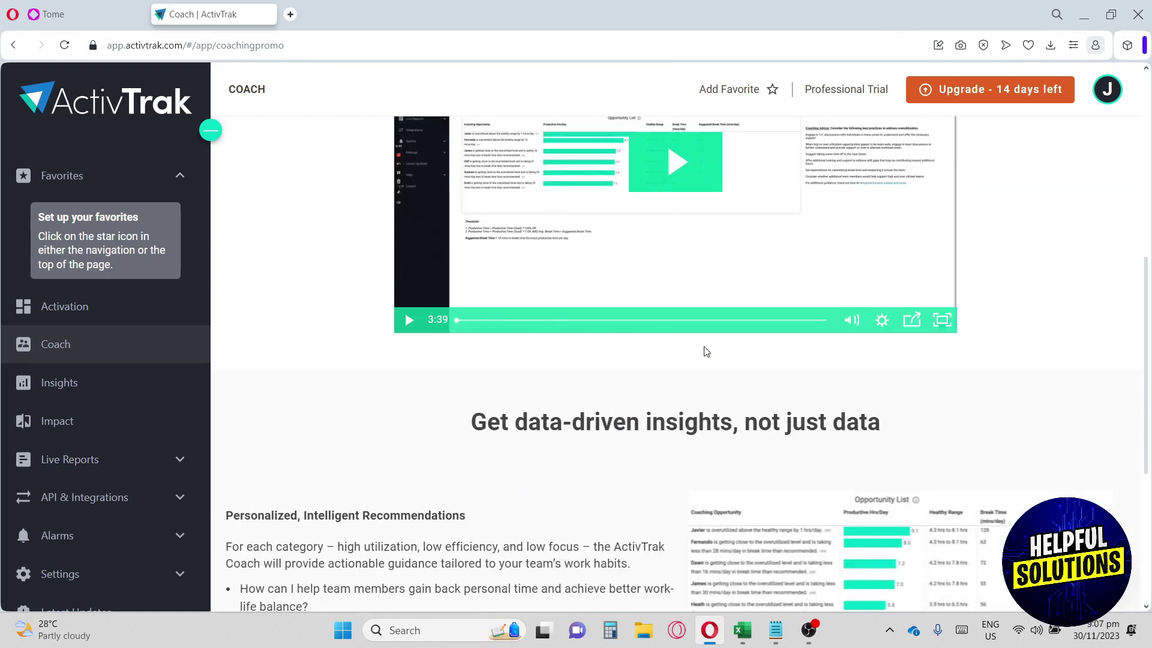
{"action": "scroll", "coordinate": [704, 347], "scroll_direction": "down", "scroll_amount": 2}
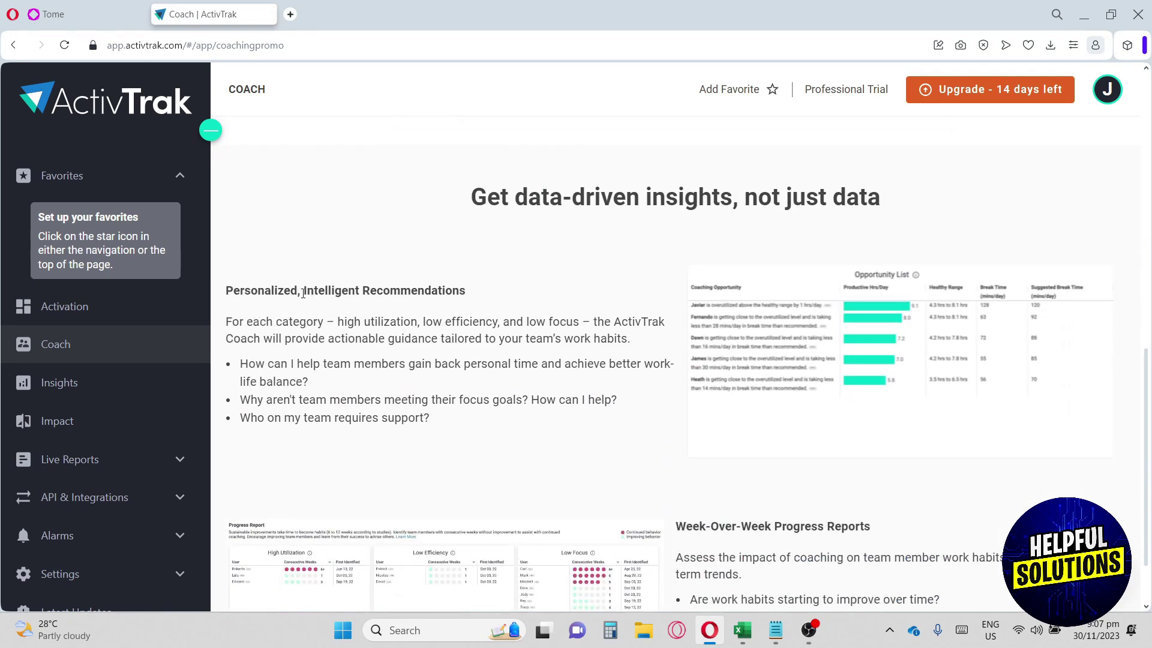
{"action": "left_click_drag", "start_coordinate": [303, 293], "coordinate": [470, 291]}
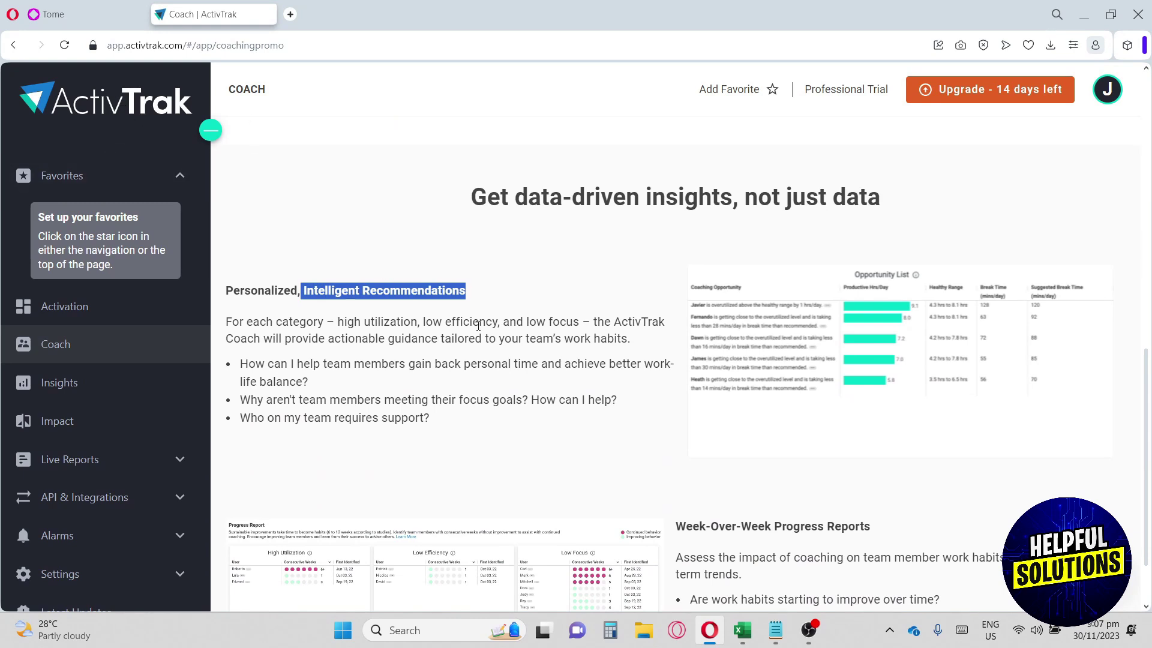
{"action": "scroll", "coordinate": [478, 321], "scroll_direction": "down", "scroll_amount": 1}
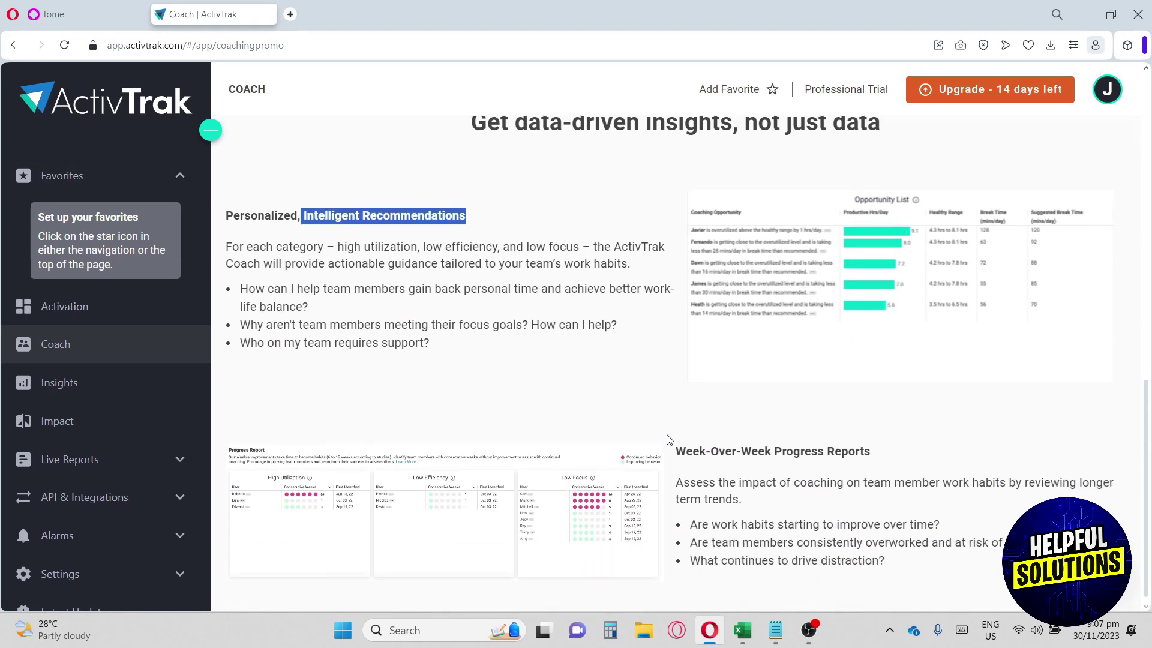
{"action": "left_click_drag", "start_coordinate": [682, 451], "coordinate": [833, 451]}
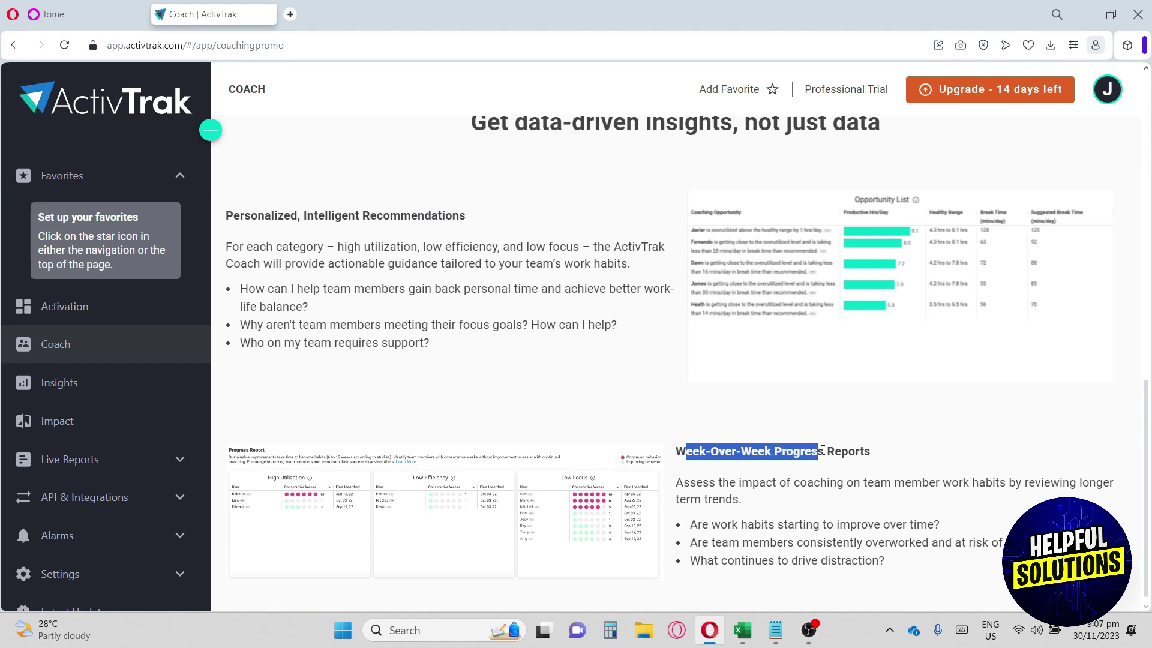
{"action": "left_click", "coordinate": [734, 497]}
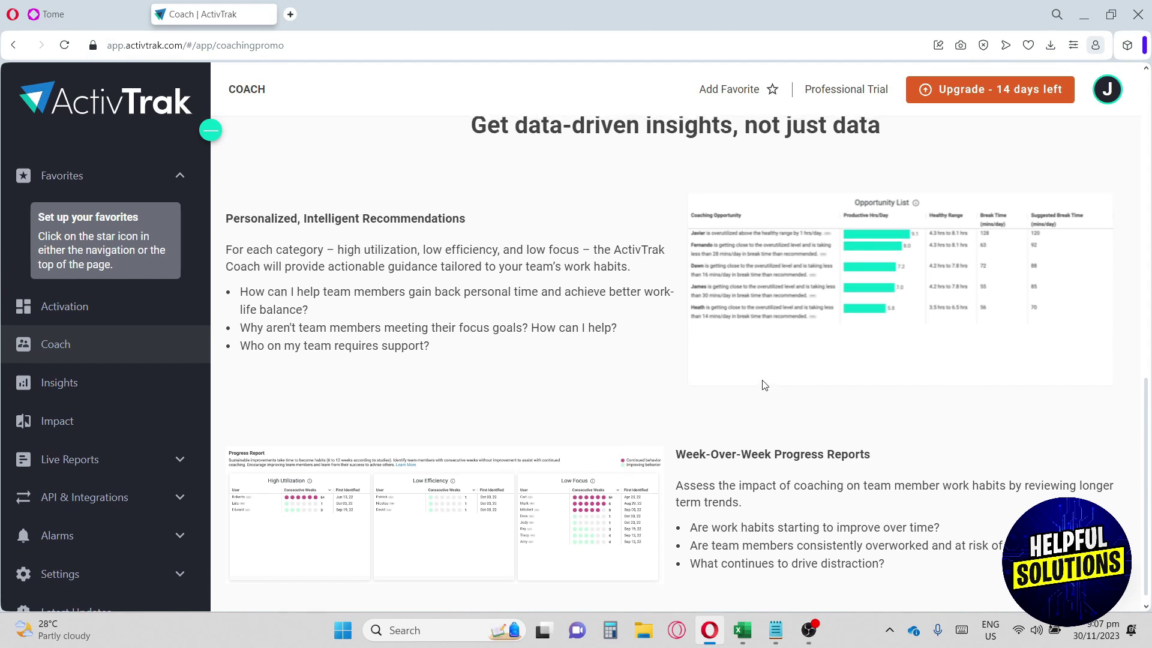
{"action": "scroll", "coordinate": [763, 386], "scroll_direction": "up", "scroll_amount": 3}
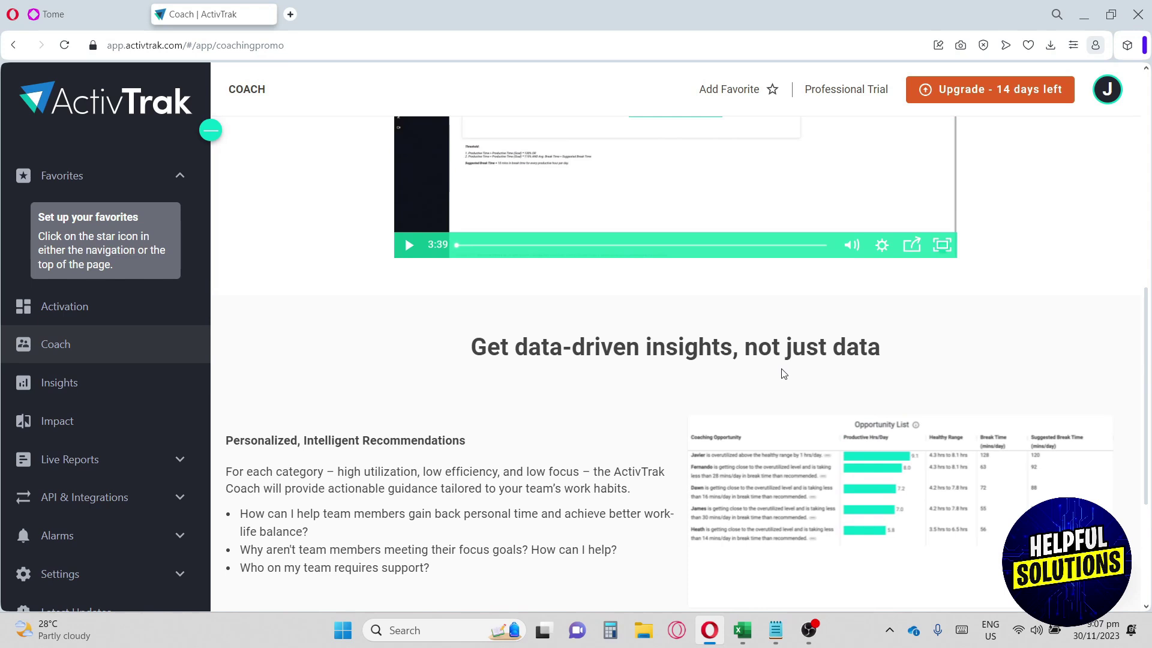
{"action": "scroll", "coordinate": [783, 373], "scroll_direction": "up", "scroll_amount": 3}
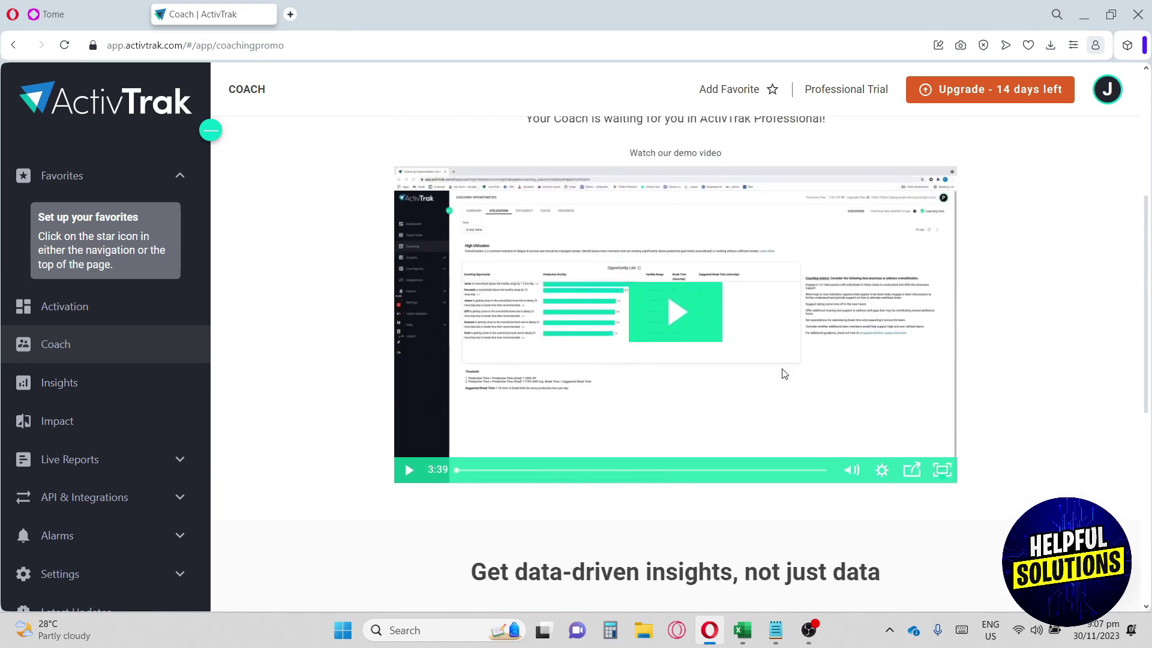
{"action": "scroll", "coordinate": [783, 373], "scroll_direction": "up", "scroll_amount": 3}
{"action": "scroll", "coordinate": [783, 373], "scroll_direction": "up", "scroll_amount": 2}
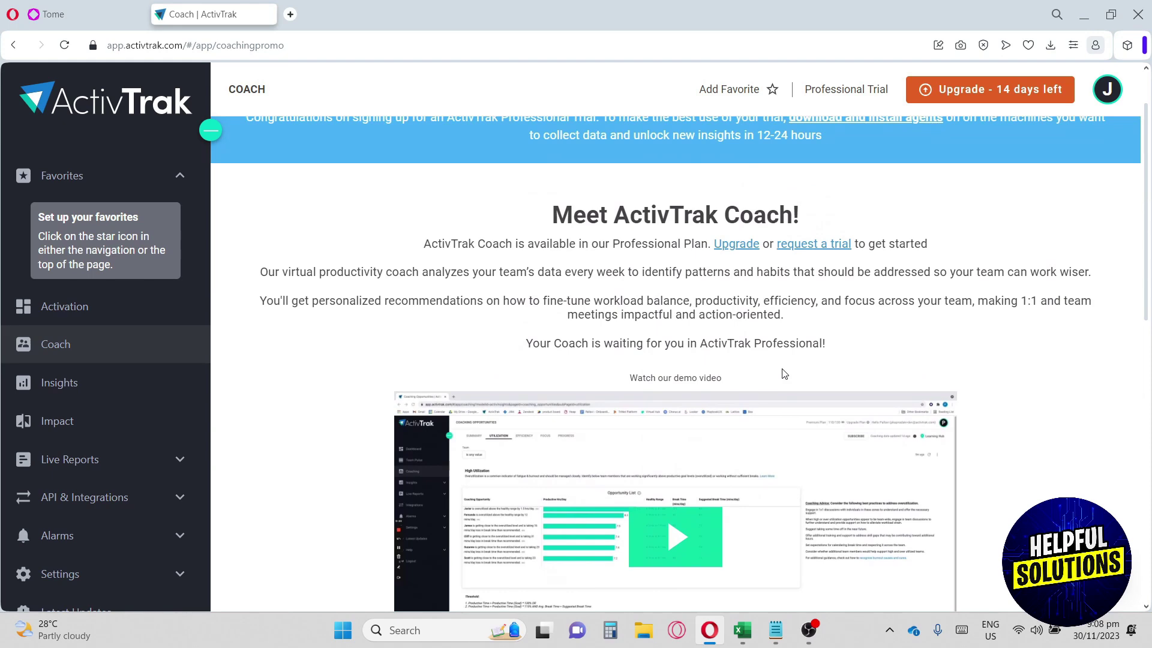
{"action": "scroll", "coordinate": [783, 374], "scroll_direction": "up", "scroll_amount": 2}
{"action": "left_click", "coordinate": [89, 385]}
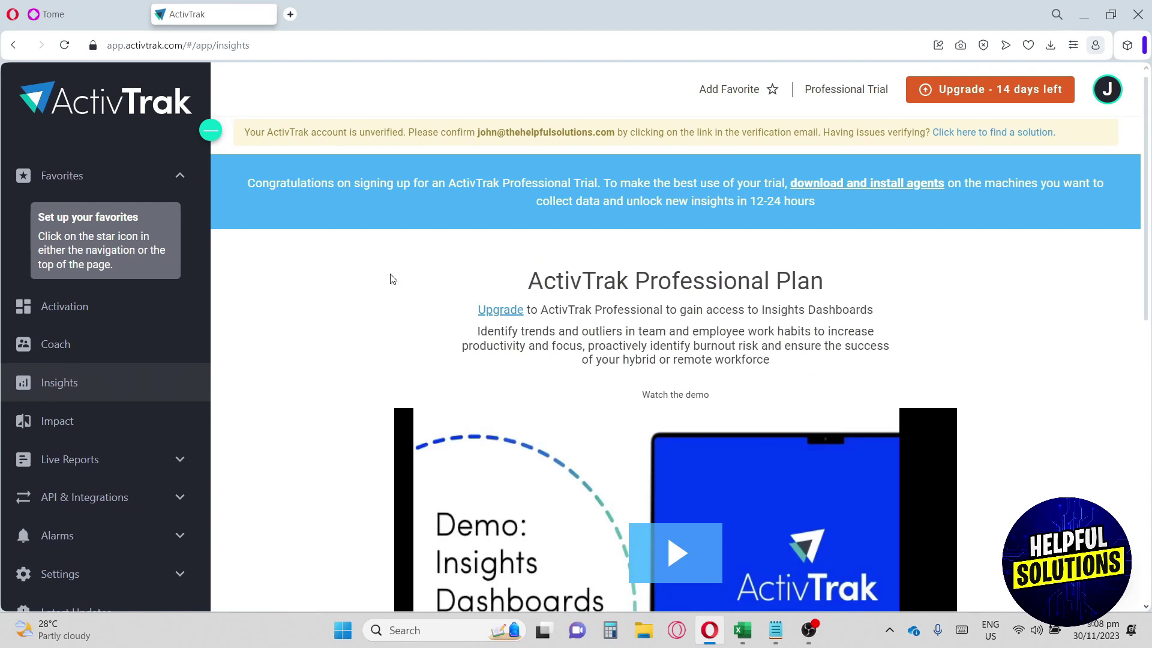
{"action": "scroll", "coordinate": [390, 280], "scroll_direction": "down", "scroll_amount": 1}
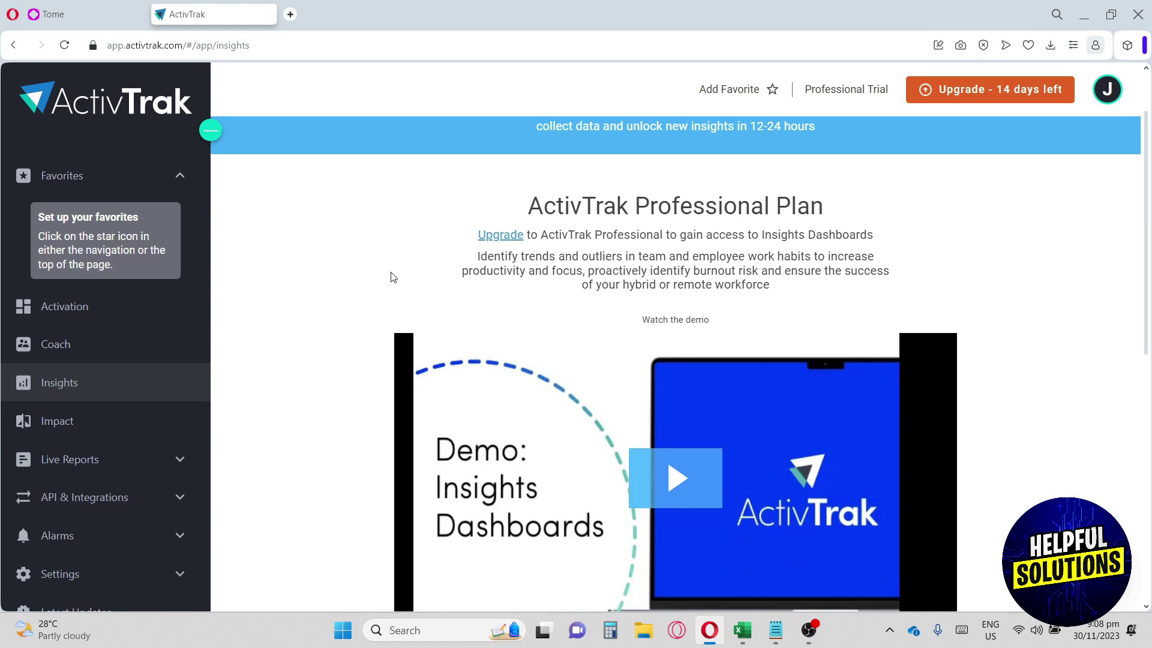
{"action": "scroll", "coordinate": [391, 276], "scroll_direction": "down", "scroll_amount": 1}
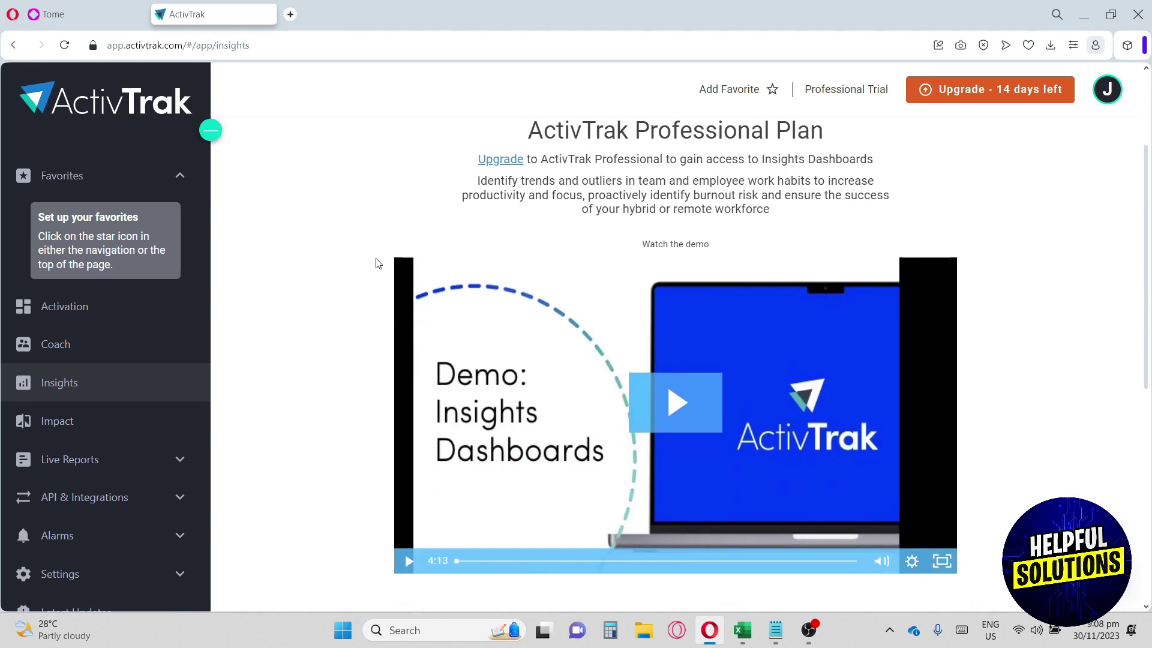
{"action": "scroll", "coordinate": [377, 263], "scroll_direction": "down", "scroll_amount": 1}
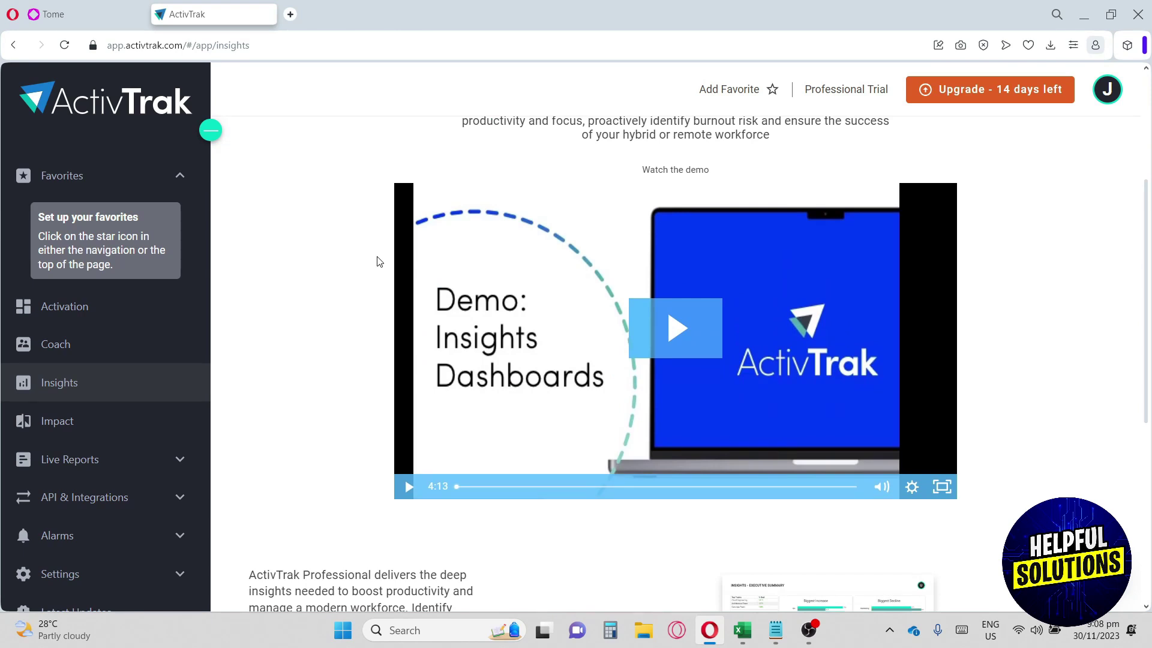
{"action": "scroll", "coordinate": [377, 262], "scroll_direction": "down", "scroll_amount": 1}
{"action": "scroll", "coordinate": [376, 262], "scroll_direction": "down", "scroll_amount": 1}
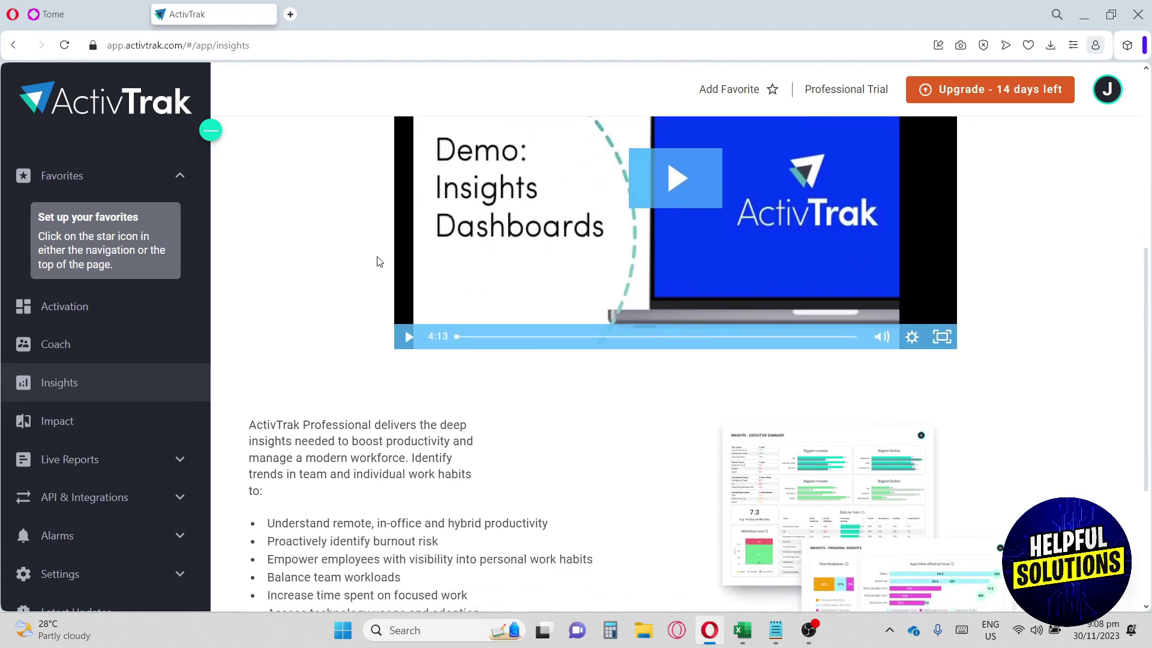
{"action": "scroll", "coordinate": [377, 262], "scroll_direction": "down", "scroll_amount": 2}
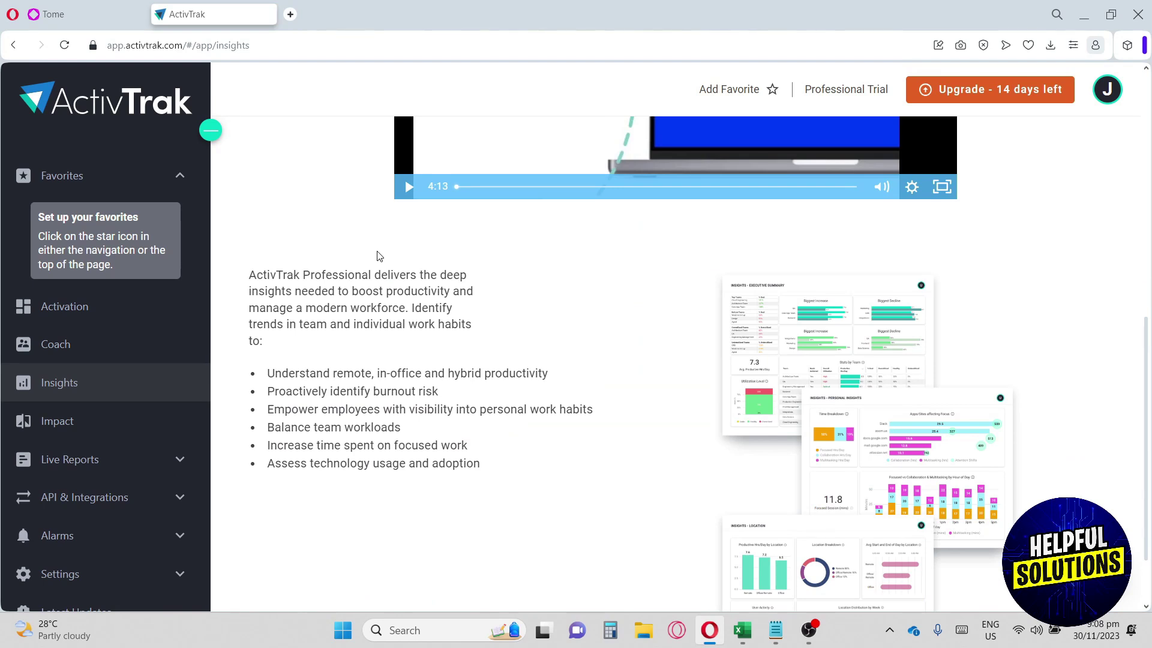
{"action": "scroll", "coordinate": [377, 250], "scroll_direction": "down", "scroll_amount": 1}
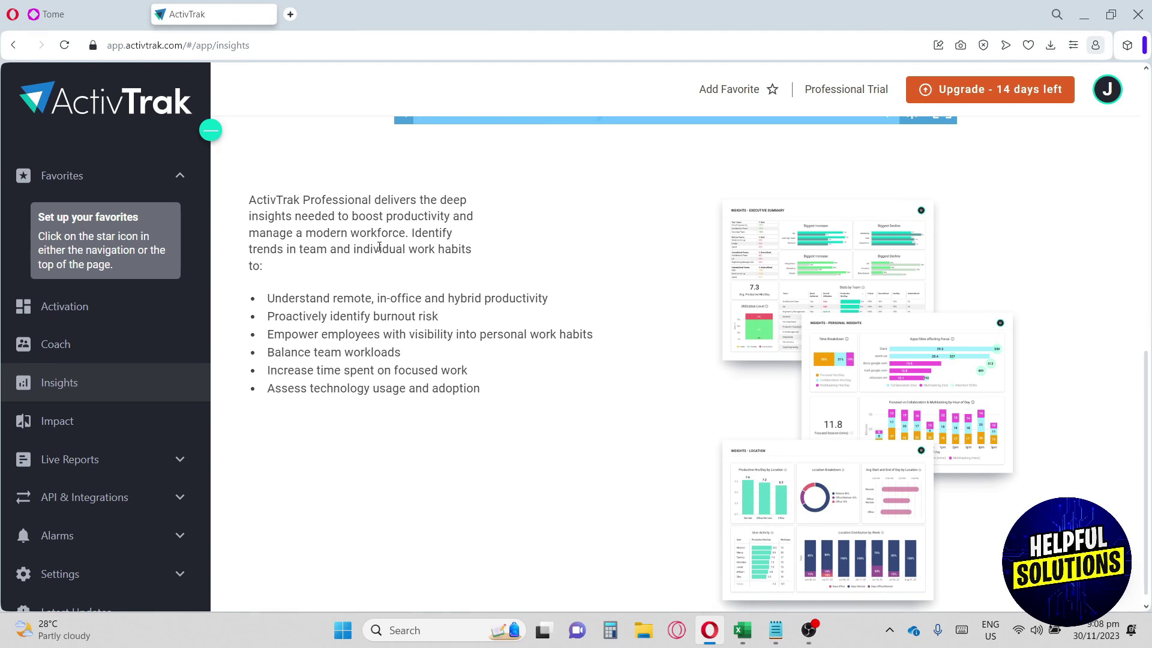
{"action": "scroll", "coordinate": [379, 247], "scroll_direction": "down", "scroll_amount": 1}
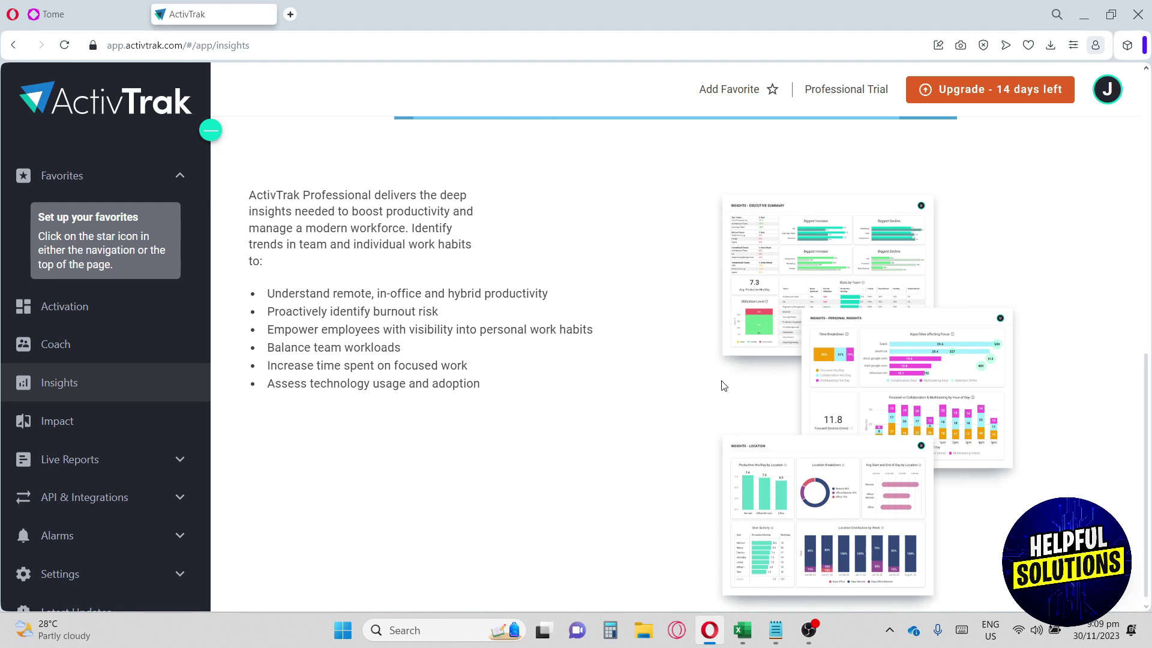
{"action": "scroll", "coordinate": [721, 386], "scroll_direction": "up", "scroll_amount": 2}
{"action": "scroll", "coordinate": [720, 385], "scroll_direction": "up", "scroll_amount": 2}
{"action": "scroll", "coordinate": [720, 385], "scroll_direction": "up", "scroll_amount": 1}
{"action": "scroll", "coordinate": [721, 376], "scroll_direction": "up", "scroll_amount": 1}
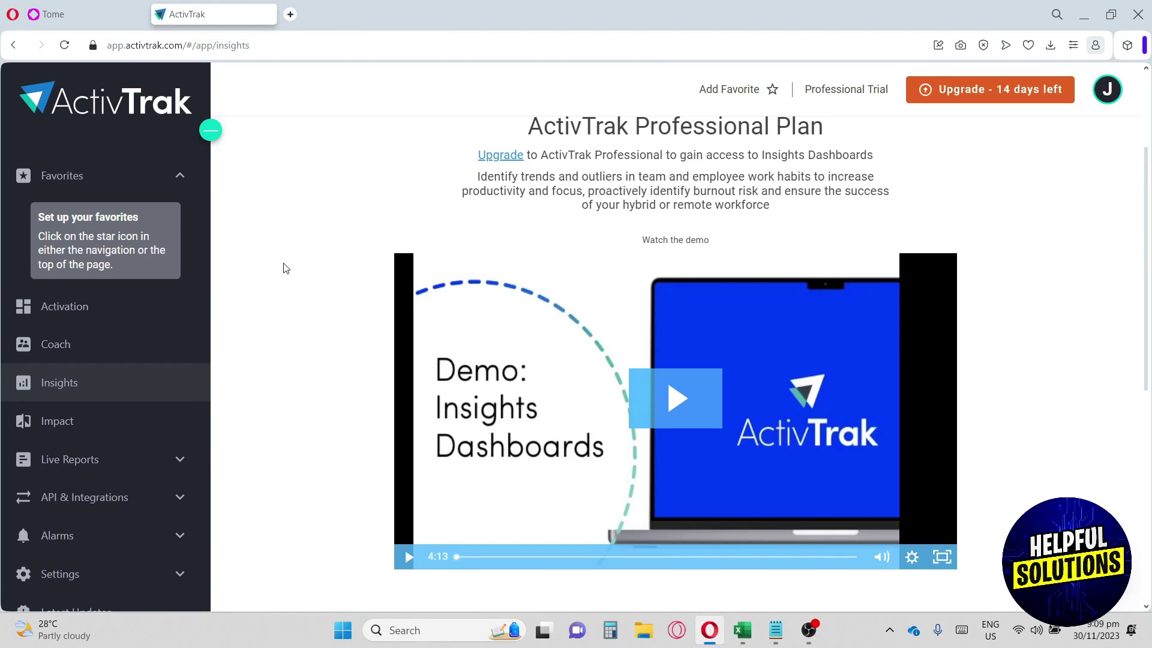
{"action": "scroll", "coordinate": [284, 267], "scroll_direction": "down", "scroll_amount": 1}
{"action": "left_click", "coordinate": [54, 422]}
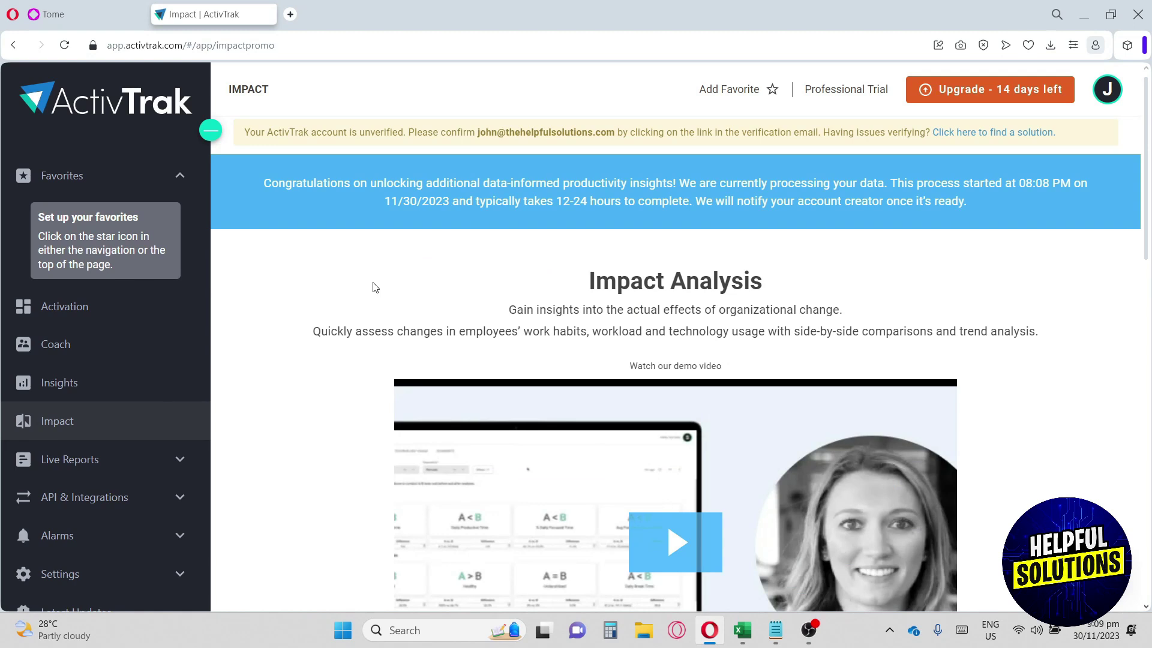
{"action": "scroll", "coordinate": [374, 287], "scroll_direction": "down", "scroll_amount": 1}
{"action": "scroll", "coordinate": [375, 287], "scroll_direction": "down", "scroll_amount": 1}
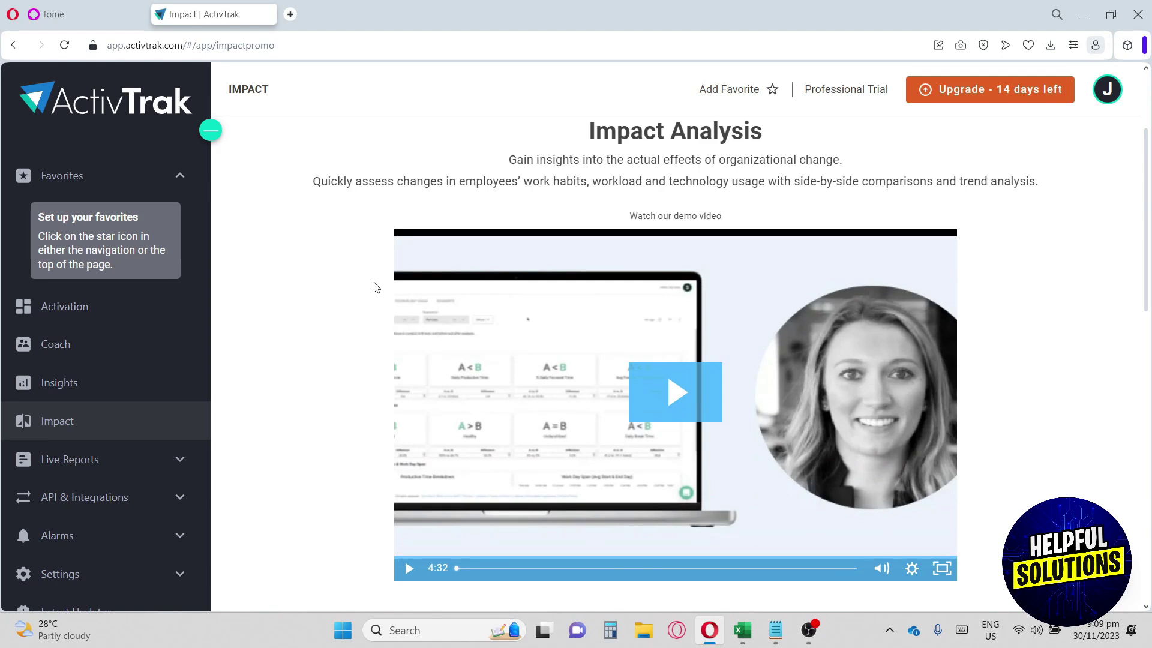
{"action": "scroll", "coordinate": [375, 287], "scroll_direction": "down", "scroll_amount": 1}
{"action": "scroll", "coordinate": [374, 288], "scroll_direction": "down", "scroll_amount": 1}
{"action": "scroll", "coordinate": [374, 287], "scroll_direction": "up", "scroll_amount": 2}
{"action": "scroll", "coordinate": [376, 285], "scroll_direction": "down", "scroll_amount": 1}
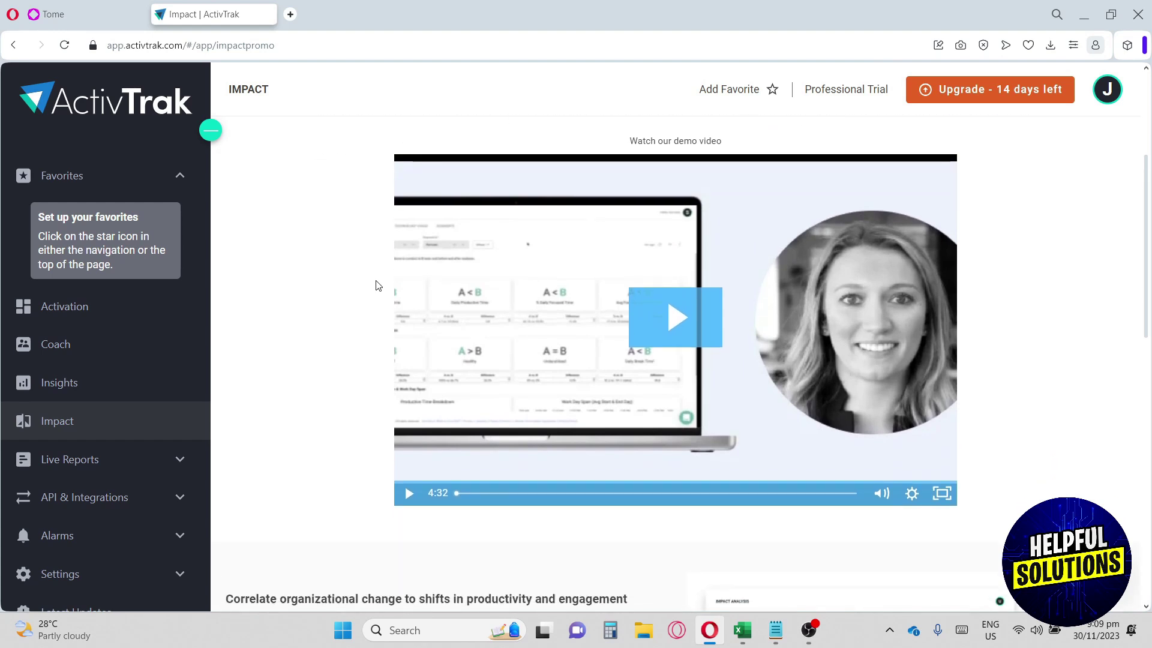
{"action": "scroll", "coordinate": [377, 284], "scroll_direction": "down", "scroll_amount": 1}
{"action": "scroll", "coordinate": [376, 285], "scroll_direction": "down", "scroll_amount": 1}
{"action": "scroll", "coordinate": [376, 285], "scroll_direction": "down", "scroll_amount": 2}
{"action": "scroll", "coordinate": [376, 286], "scroll_direction": "down", "scroll_amount": 1}
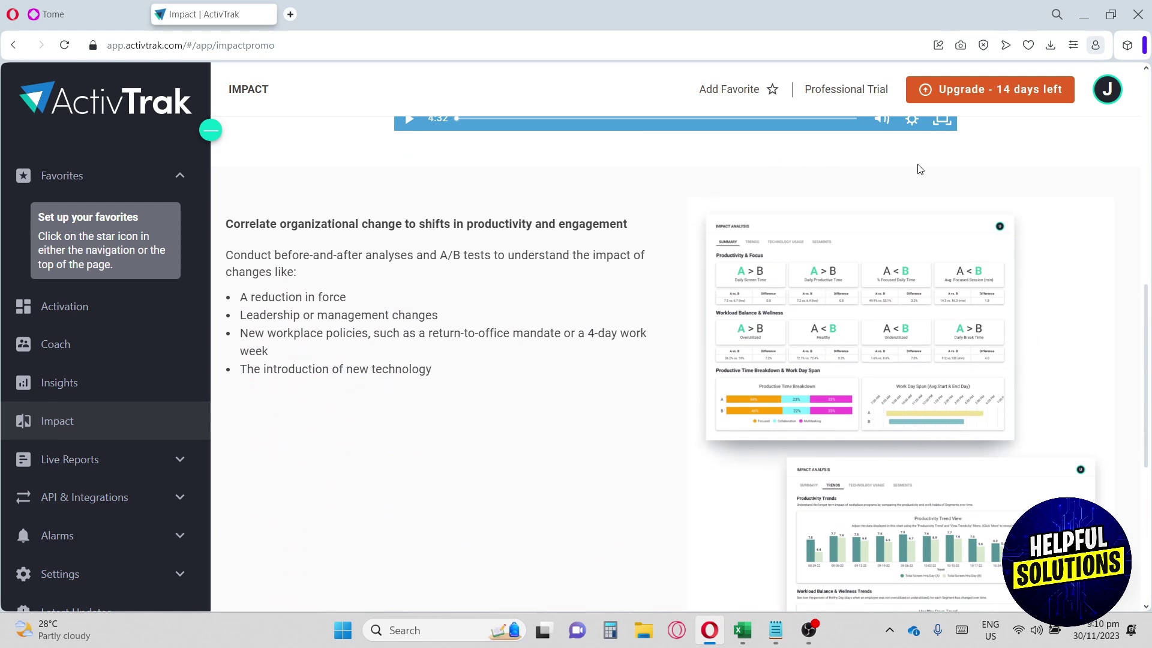
{"action": "scroll", "coordinate": [990, 232], "scroll_direction": "down", "scroll_amount": 1}
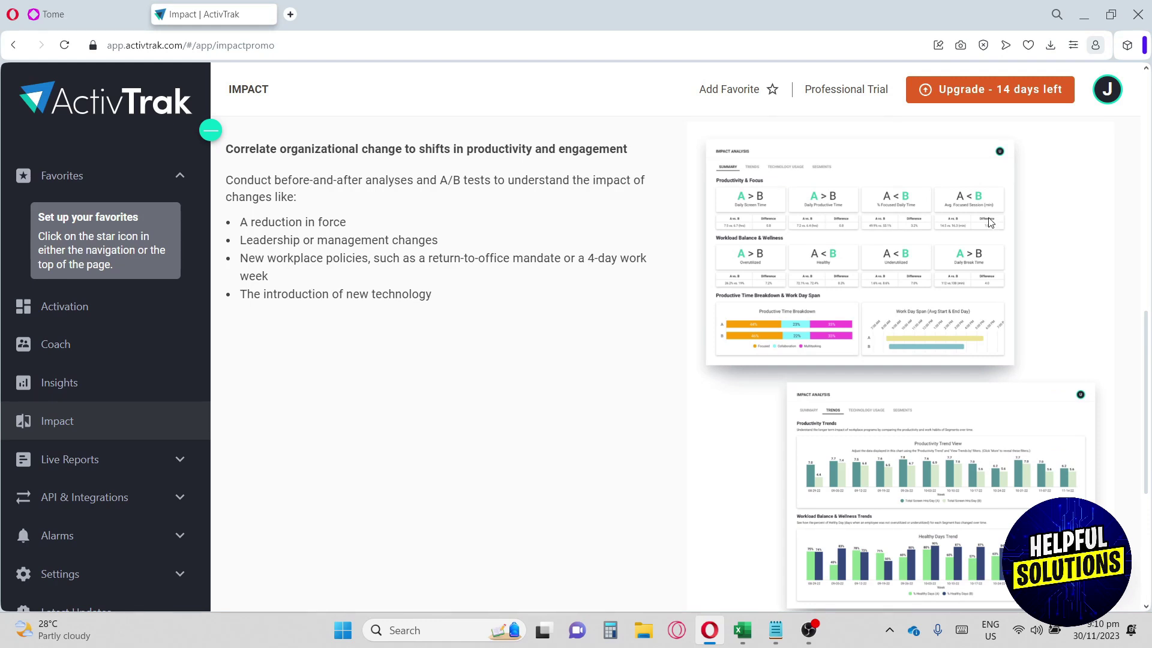
{"action": "scroll", "coordinate": [990, 225], "scroll_direction": "down", "scroll_amount": 1}
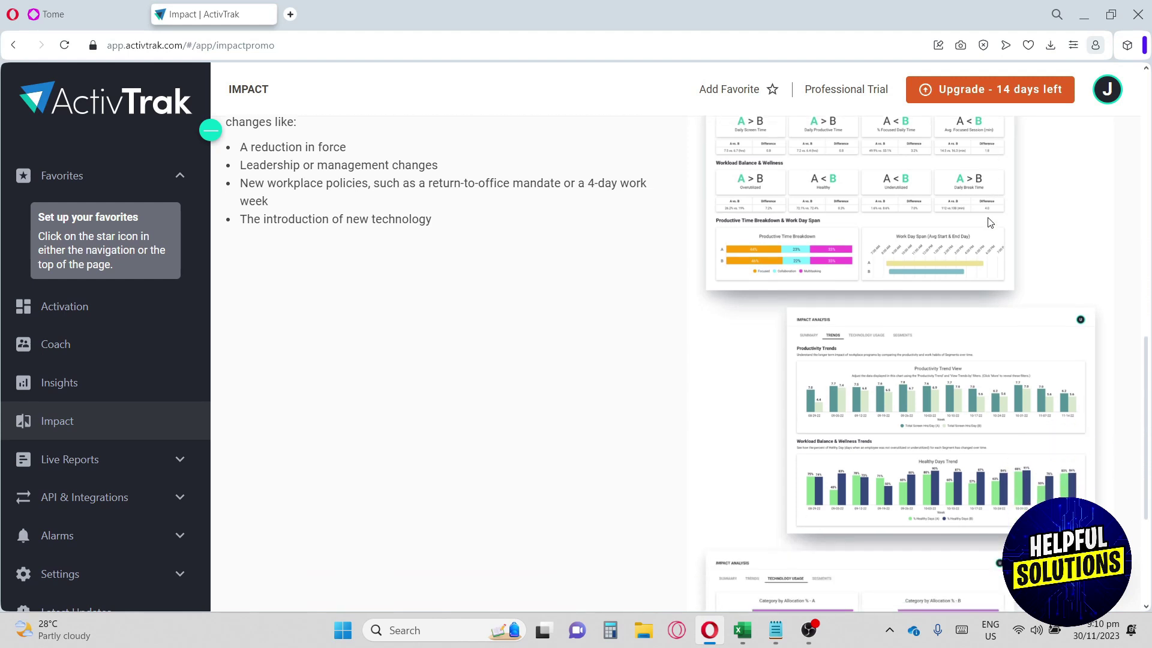
{"action": "scroll", "coordinate": [989, 222], "scroll_direction": "down", "scroll_amount": 1}
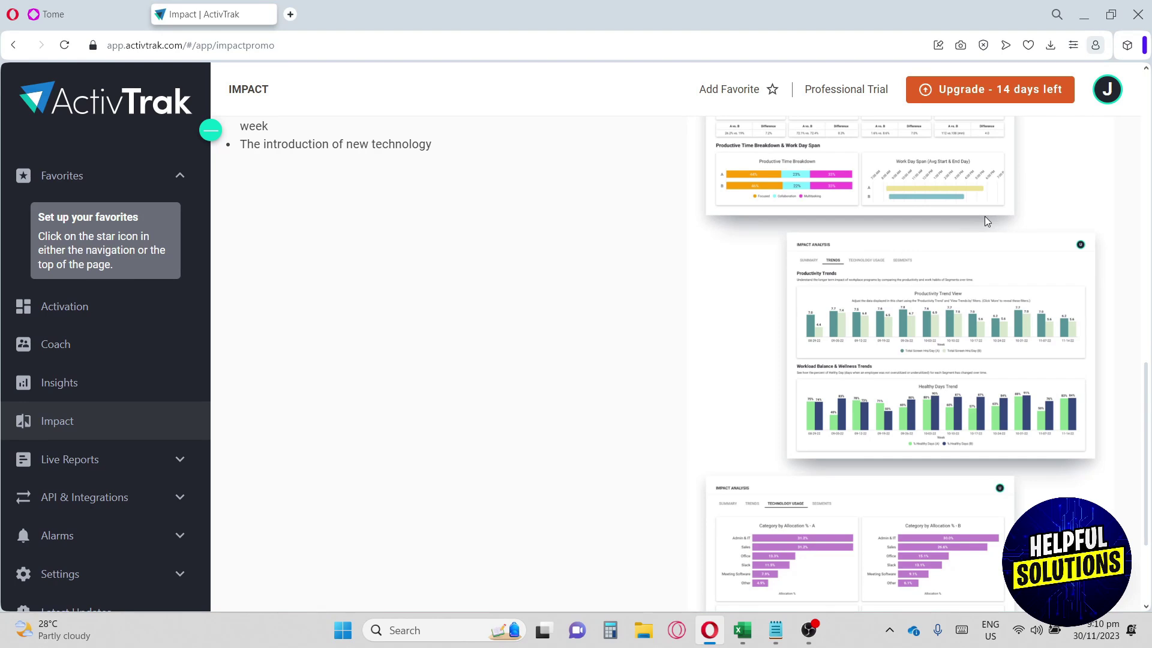
{"action": "scroll", "coordinate": [984, 216], "scroll_direction": "down", "scroll_amount": 2}
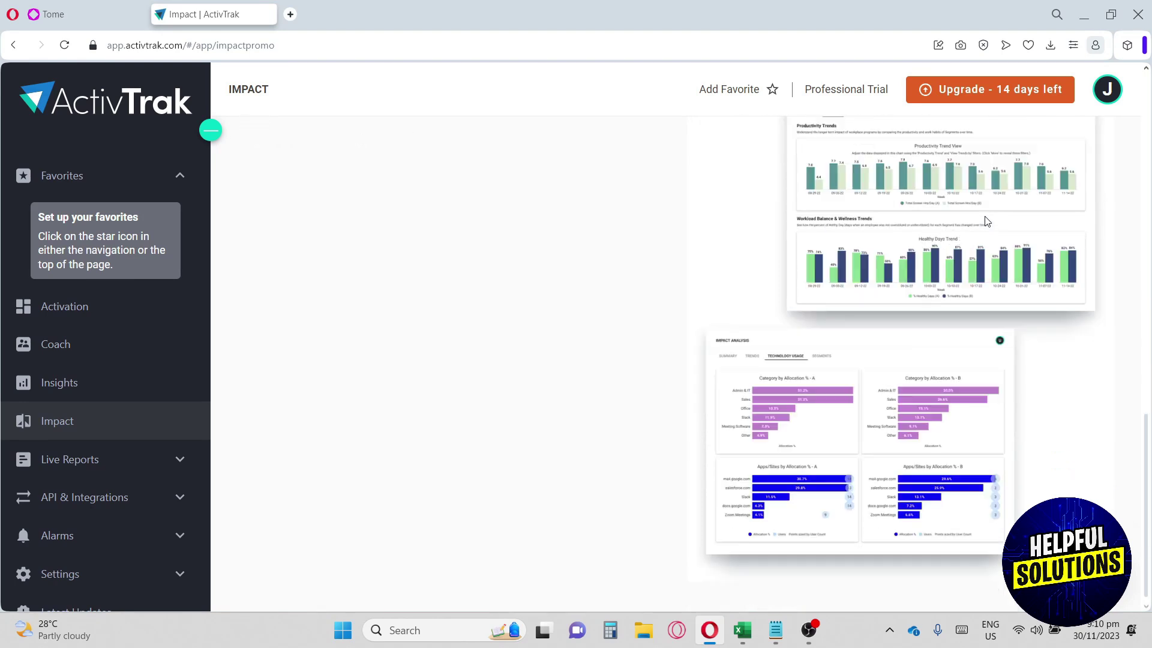
Expand Live Reports and show the Top Users and Groups report in Detailed View
{"action": "left_click", "coordinate": [140, 466]}
{"action": "scroll", "coordinate": [72, 415], "scroll_direction": "down", "scroll_amount": 2}
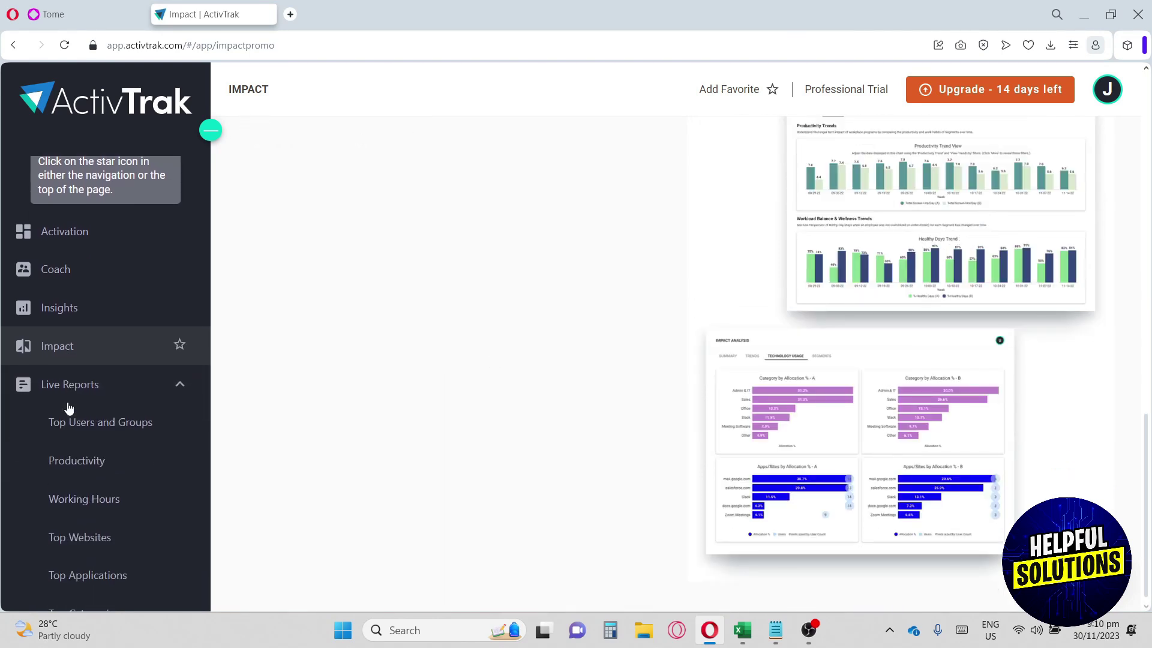
{"action": "scroll", "coordinate": [68, 406], "scroll_direction": "down", "scroll_amount": 2}
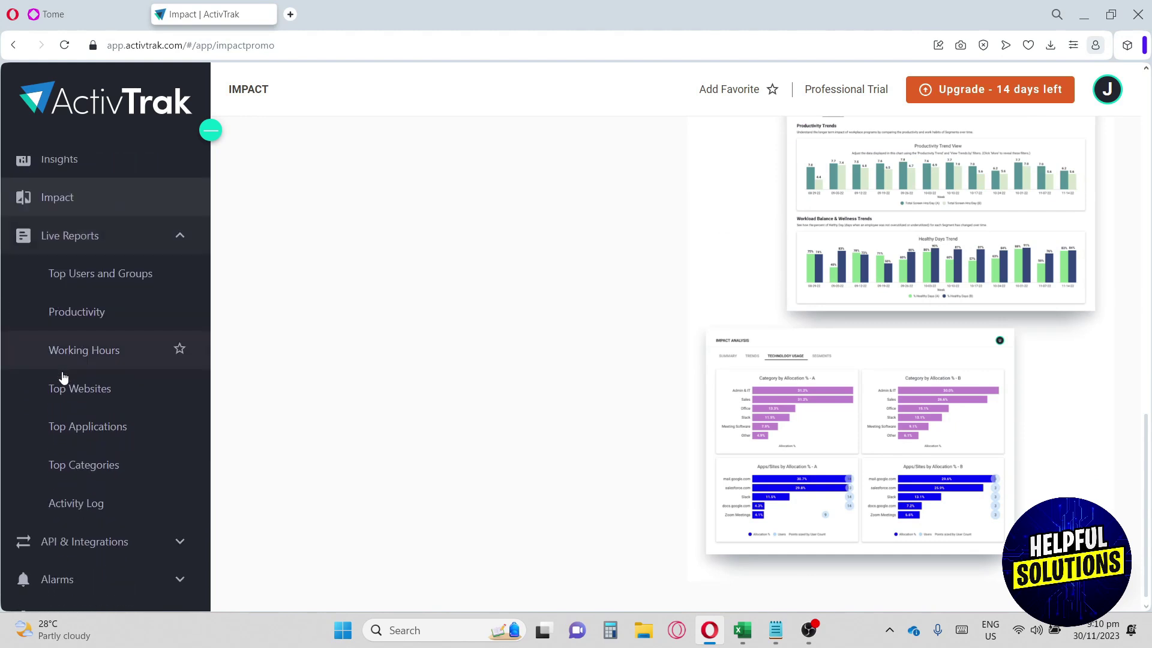
{"action": "left_click", "coordinate": [117, 272]}
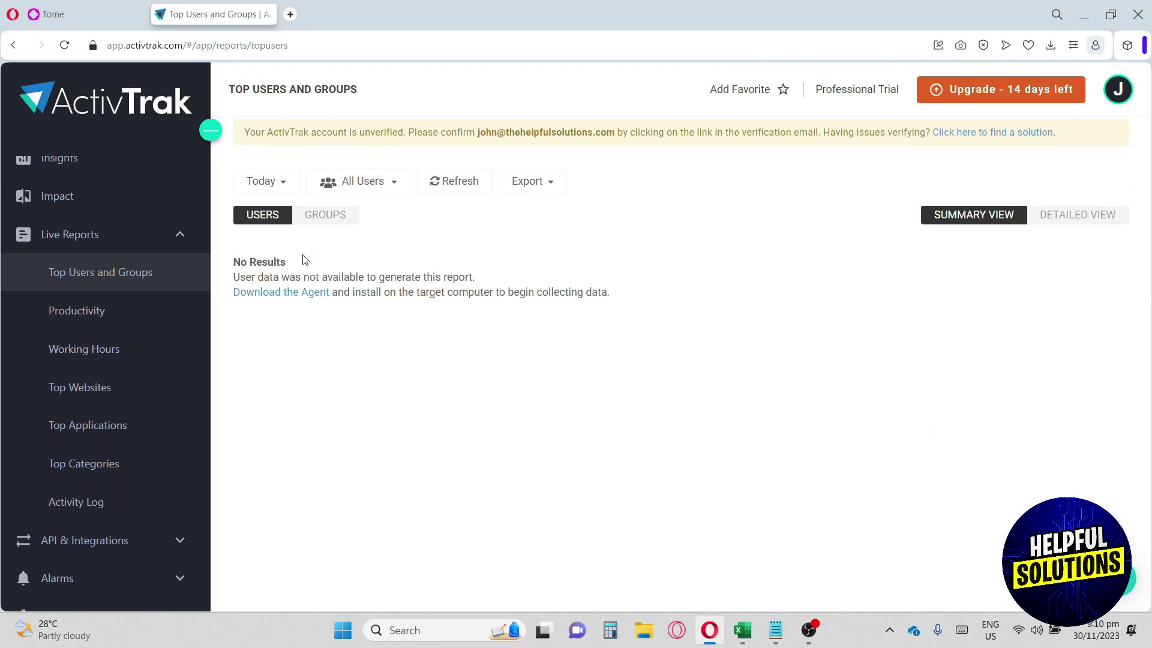
{"action": "left_click_drag", "start_coordinate": [233, 277], "coordinate": [439, 276]}
{"action": "left_click", "coordinate": [455, 286]}
{"action": "left_click", "coordinate": [1073, 220]}
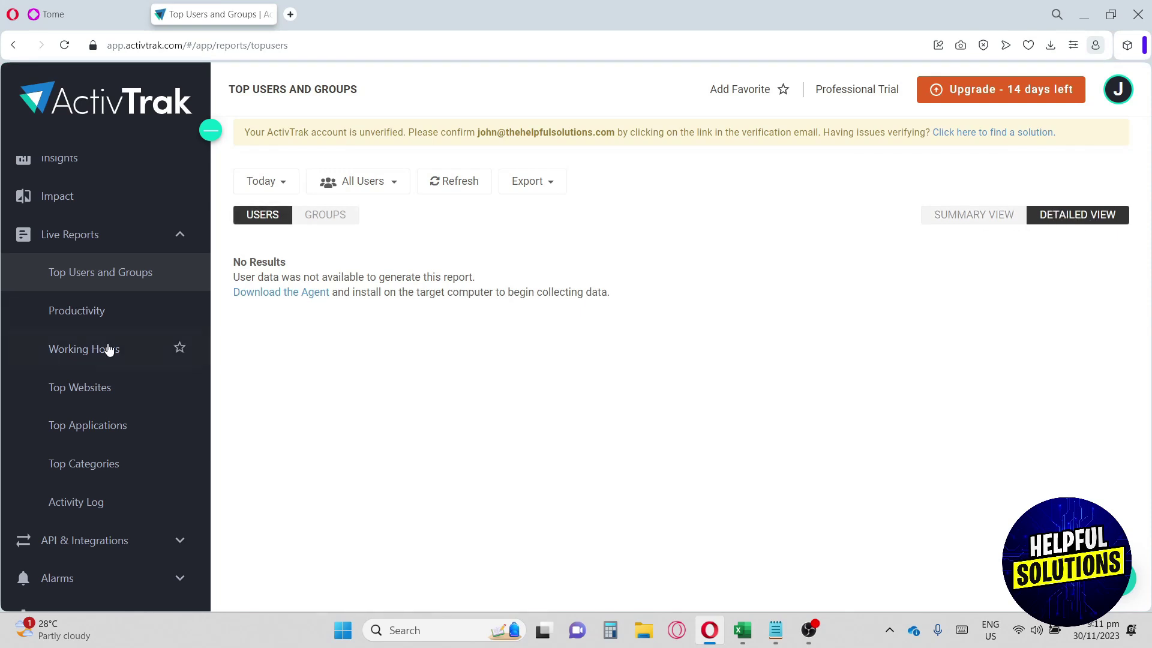
Show the Productivity report from the Live Reports list
{"action": "left_click", "coordinate": [76, 310]}
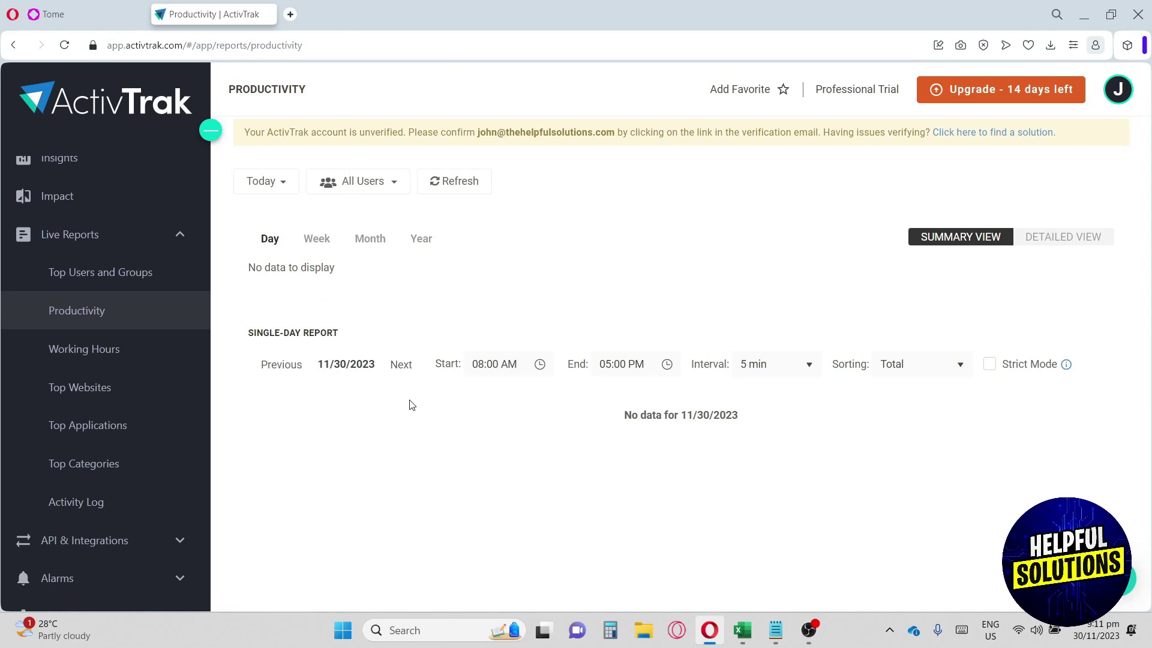
Show the Working Hours report and scroll its table right toward the Active Time column
{"action": "left_click", "coordinate": [154, 358]}
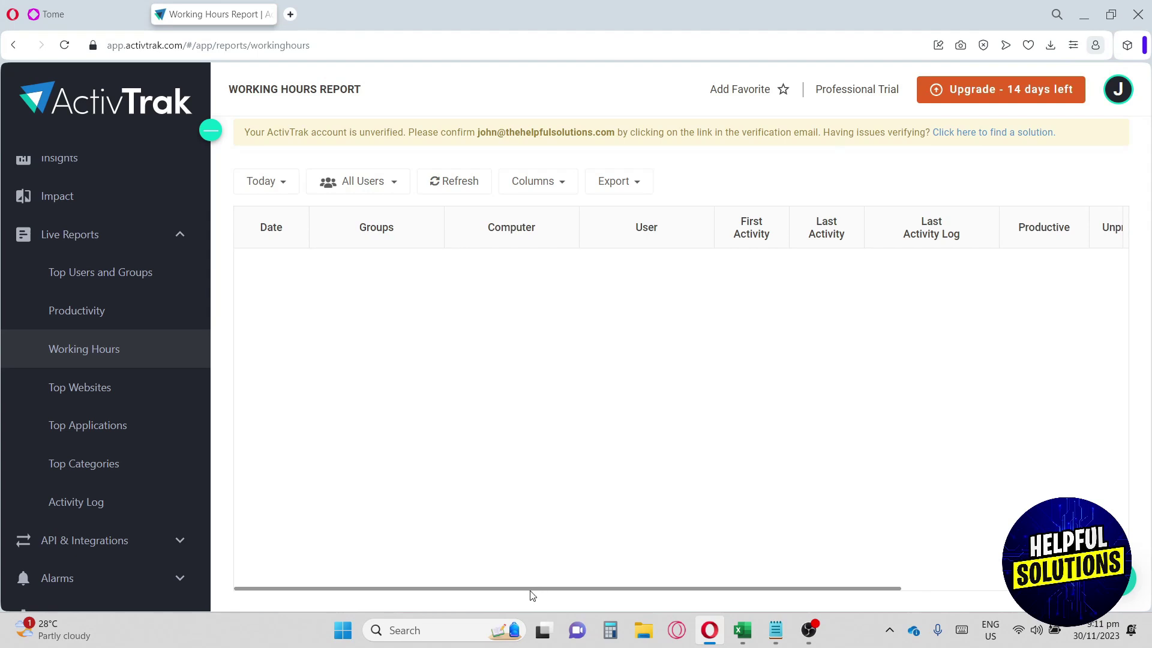
{"action": "left_click_drag", "start_coordinate": [530, 595], "coordinate": [774, 580]}
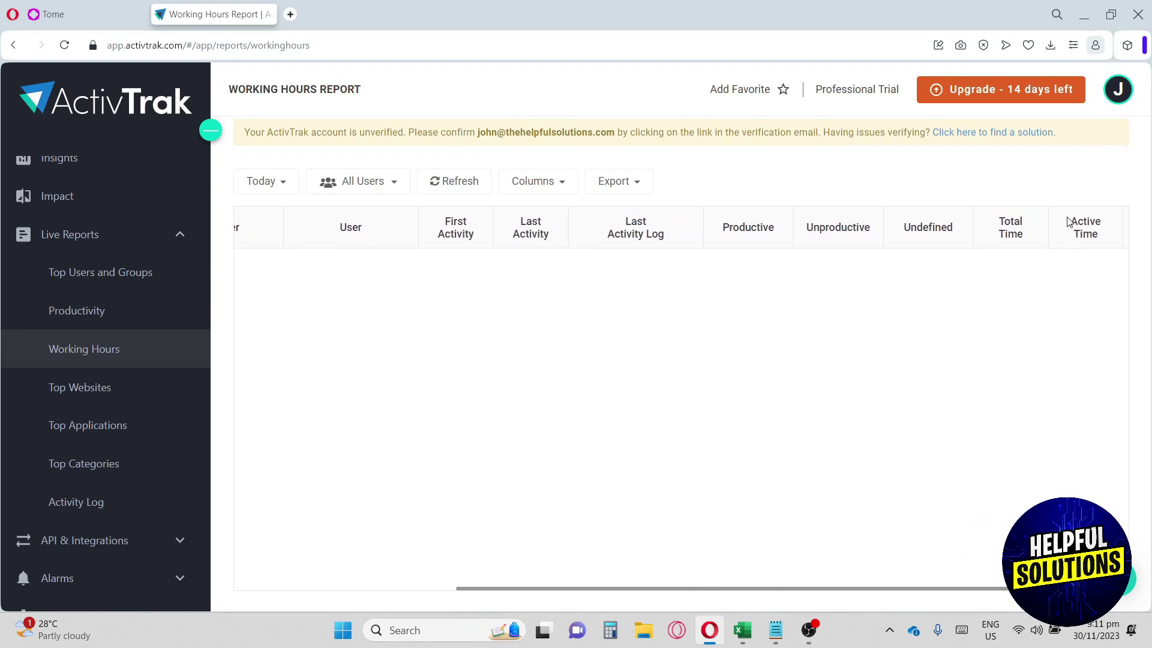
{"action": "left_click_drag", "start_coordinate": [1074, 228], "coordinate": [1090, 233]}
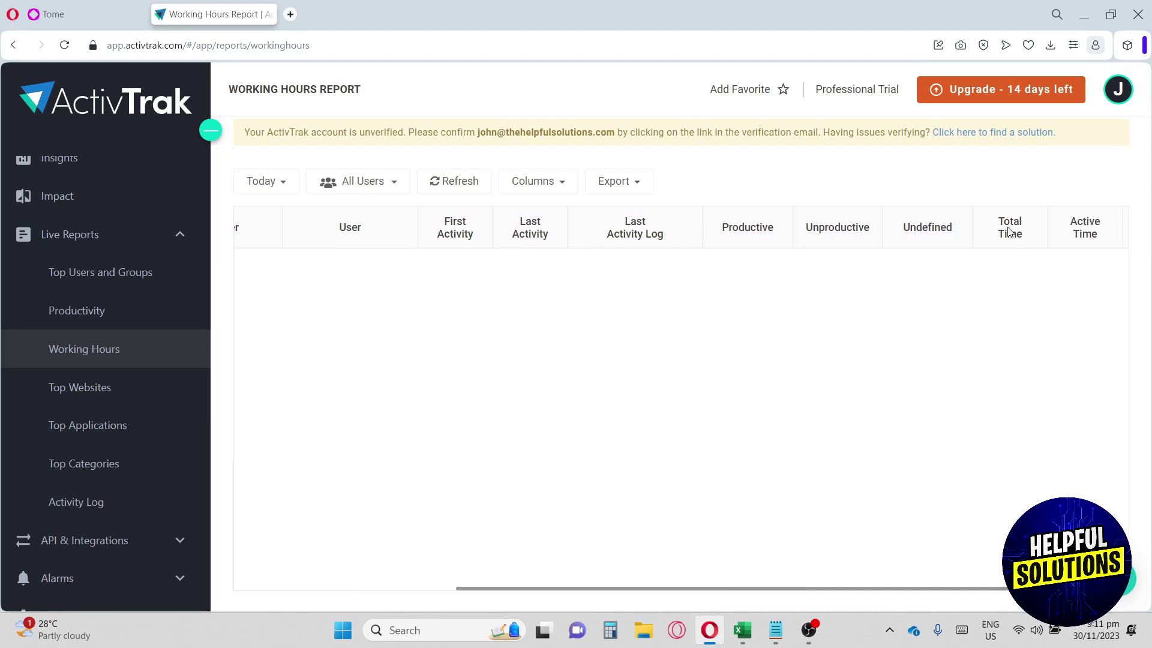
Visit the Top Websites, Top Applications and Top Categories reports, ending on the Activity Log
{"action": "mouse_move", "coordinate": [99, 425]}
{"action": "left_click", "coordinate": [137, 387]}
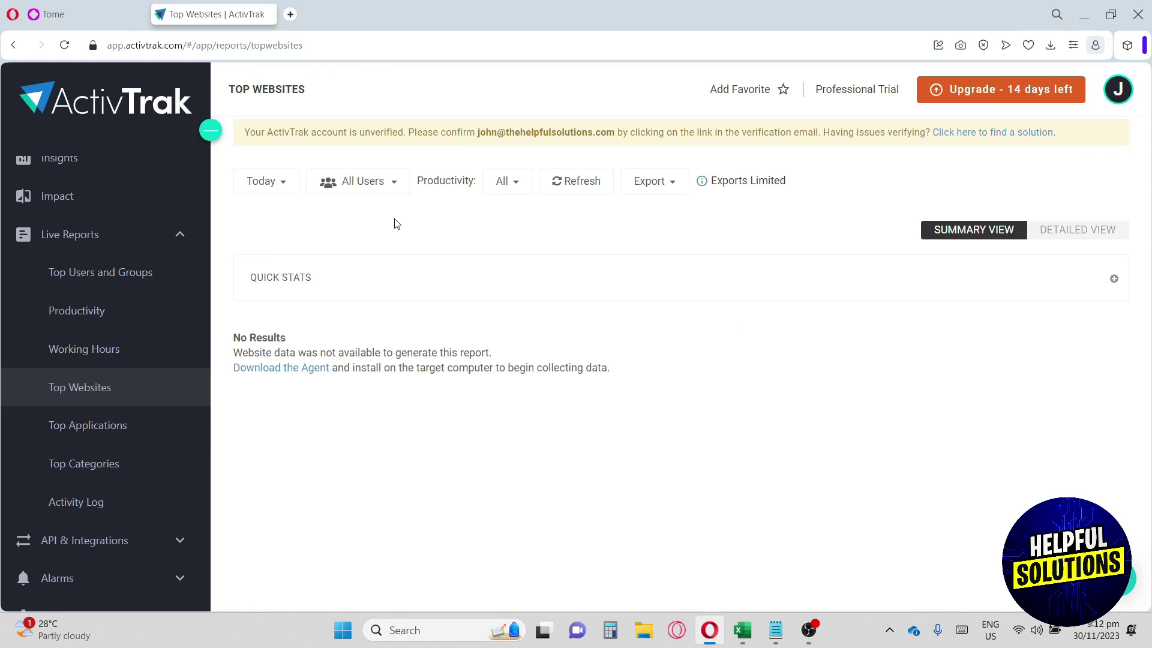
{"action": "left_click", "coordinate": [136, 425]}
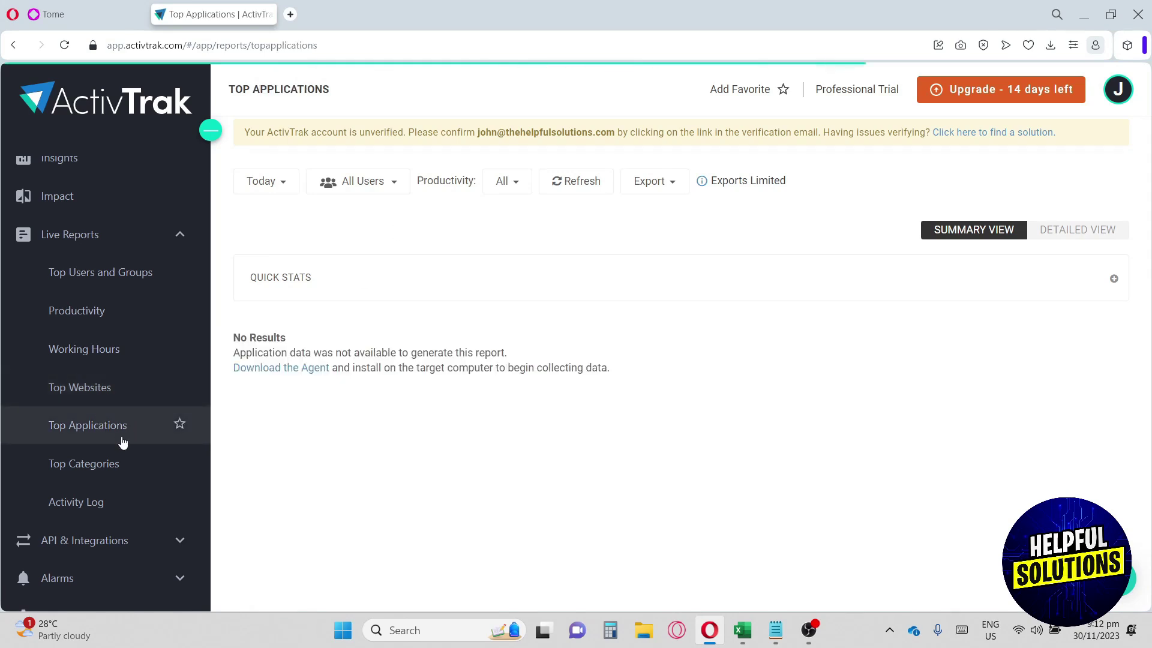
{"action": "left_click", "coordinate": [99, 463]}
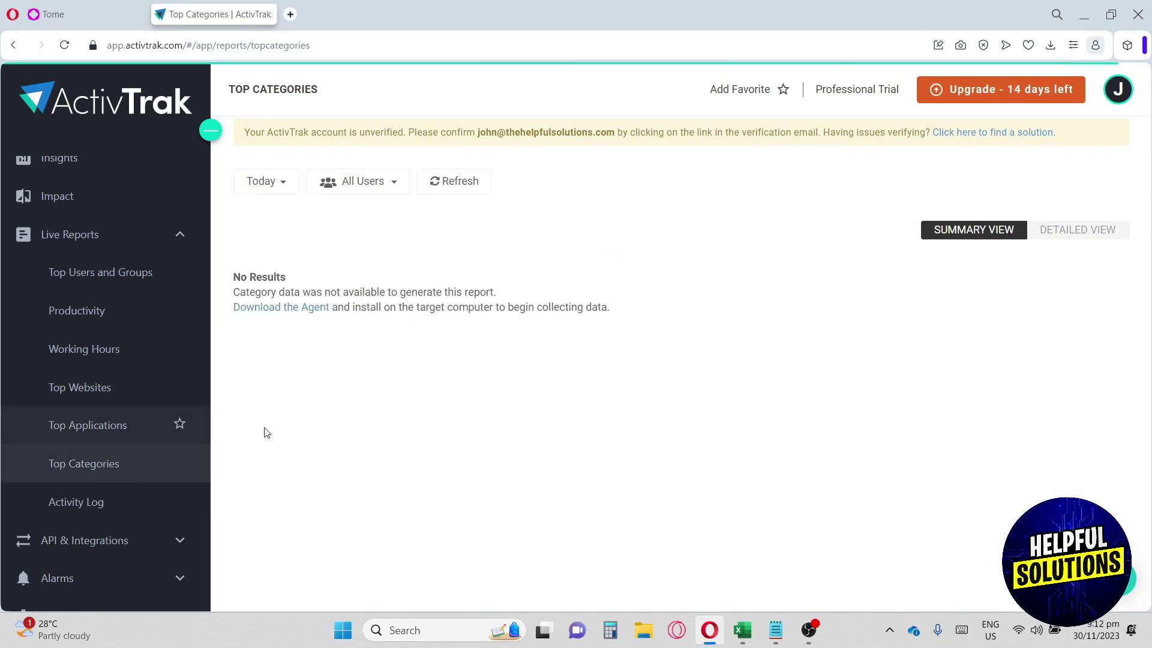
{"action": "left_click", "coordinate": [111, 506]}
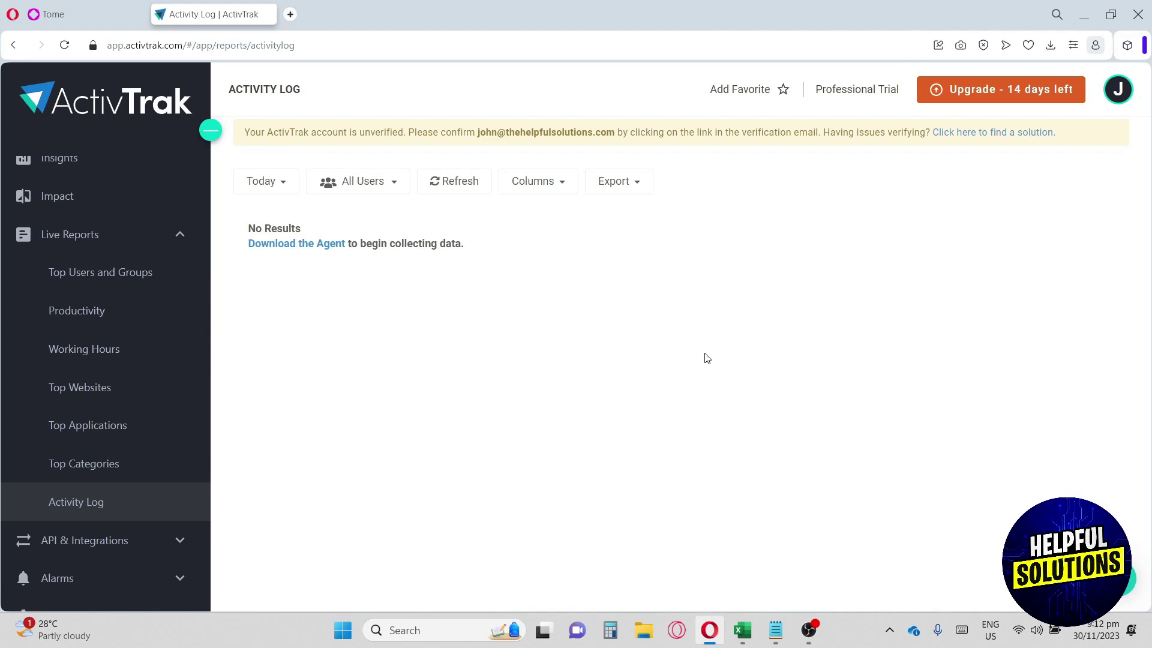
{"action": "scroll", "coordinate": [112, 414], "scroll_direction": "down", "scroll_amount": 3}
{"action": "scroll", "coordinate": [111, 414], "scroll_direction": "down", "scroll_amount": 3}
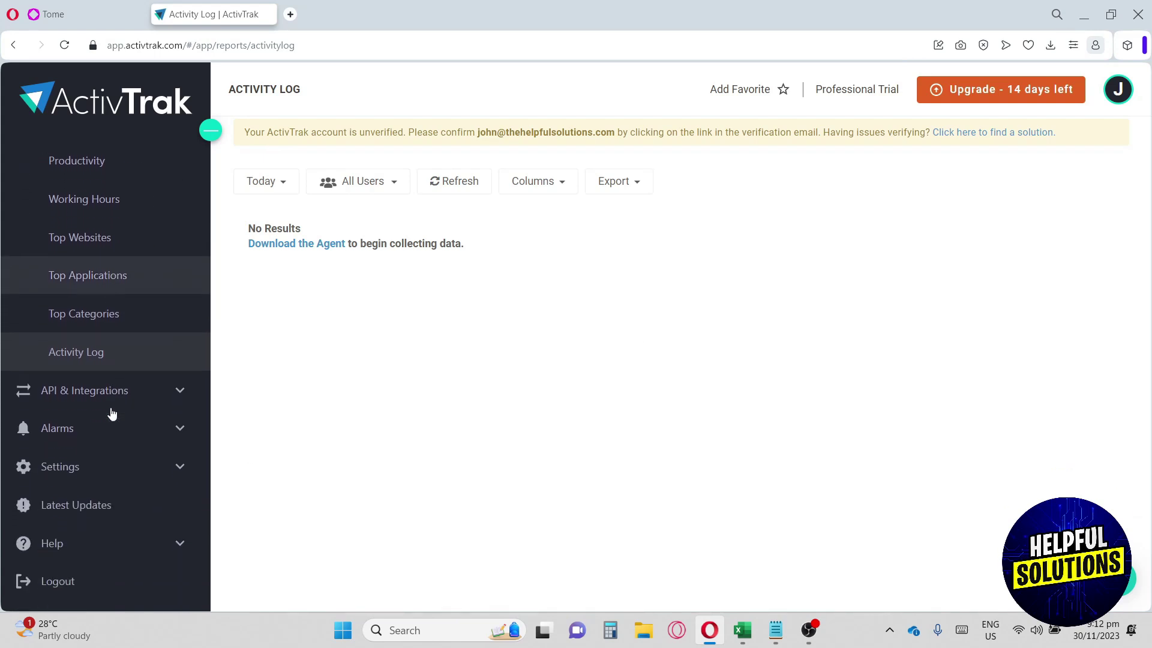
Expand API & Integrations to list ActivConnect API, Integrate and API Keys
{"action": "left_click", "coordinate": [85, 375]}
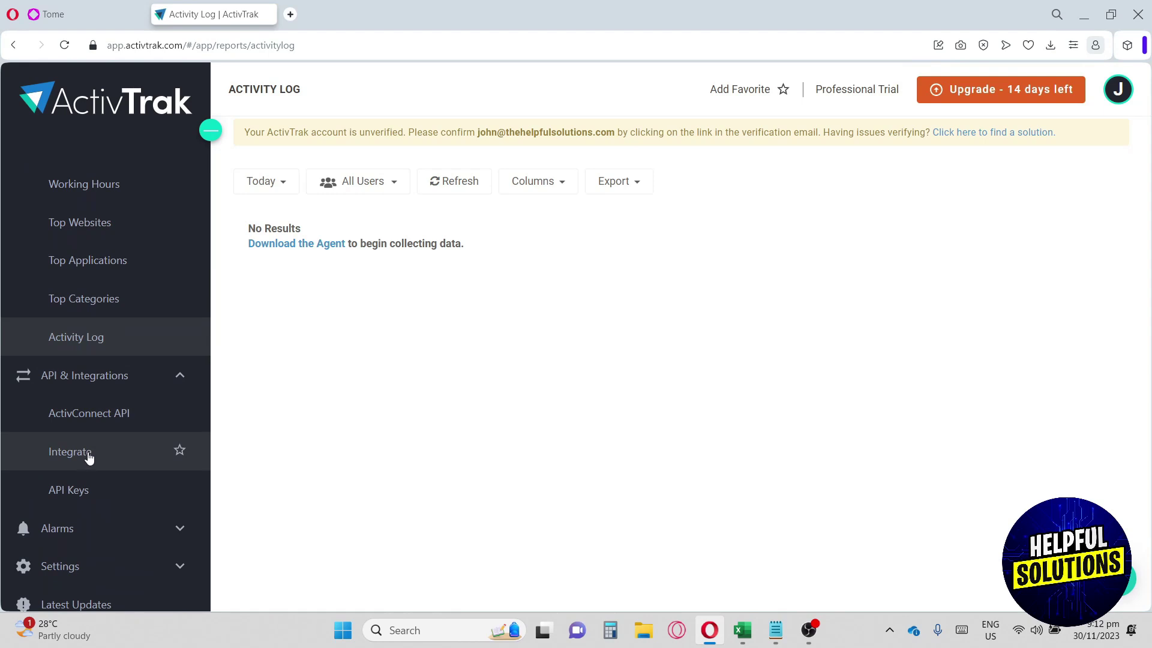
{"action": "scroll", "coordinate": [89, 456], "scroll_direction": "down", "scroll_amount": 2}
{"action": "scroll", "coordinate": [99, 445], "scroll_direction": "down", "scroll_amount": 1}
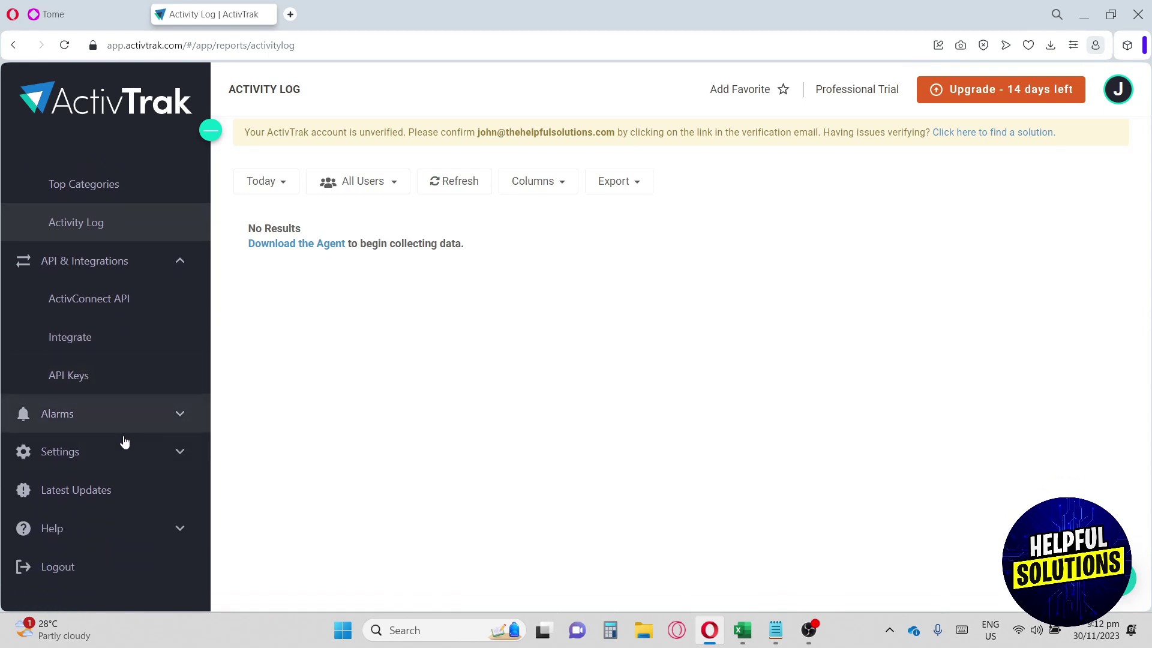
Expand Alarms and visit Risk Level, Alarm Log and the Configuration list of preset alarms
{"action": "left_click", "coordinate": [99, 419]}
{"action": "scroll", "coordinate": [97, 423], "scroll_direction": "down", "scroll_amount": 2}
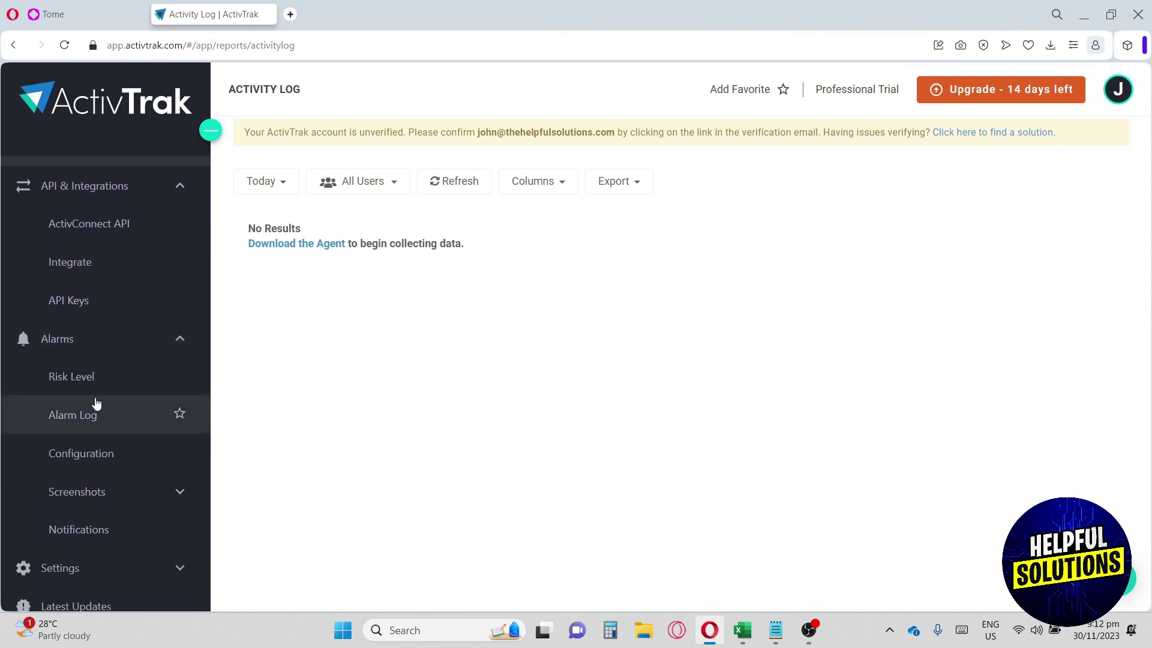
{"action": "left_click", "coordinate": [71, 376]}
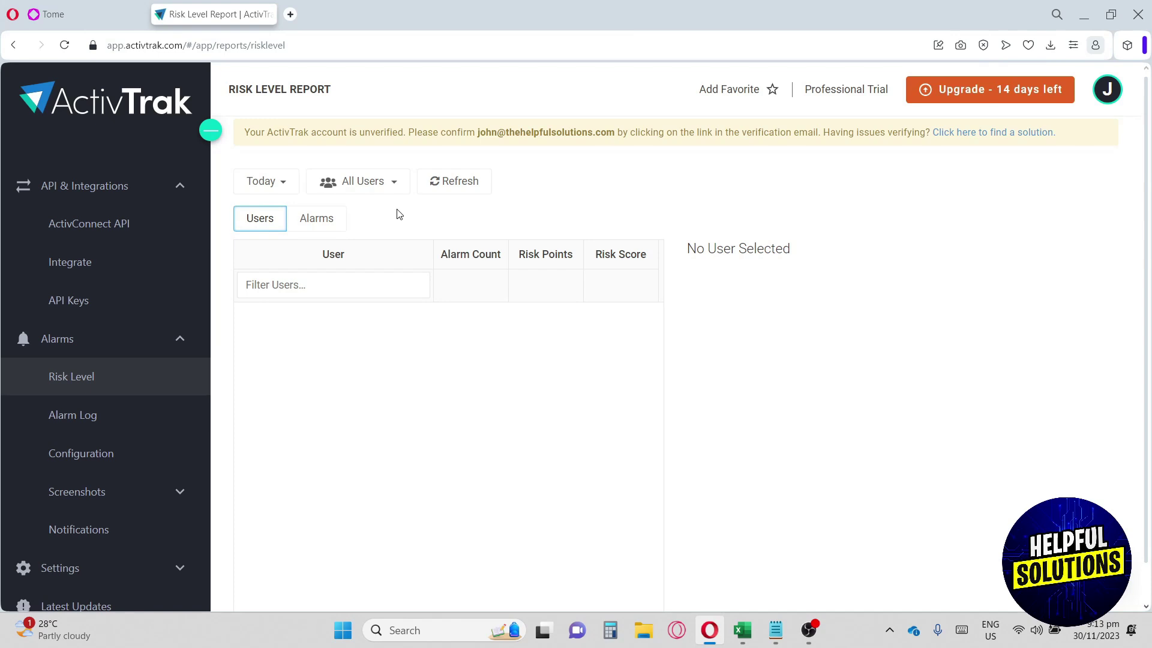
{"action": "left_click", "coordinate": [93, 419]}
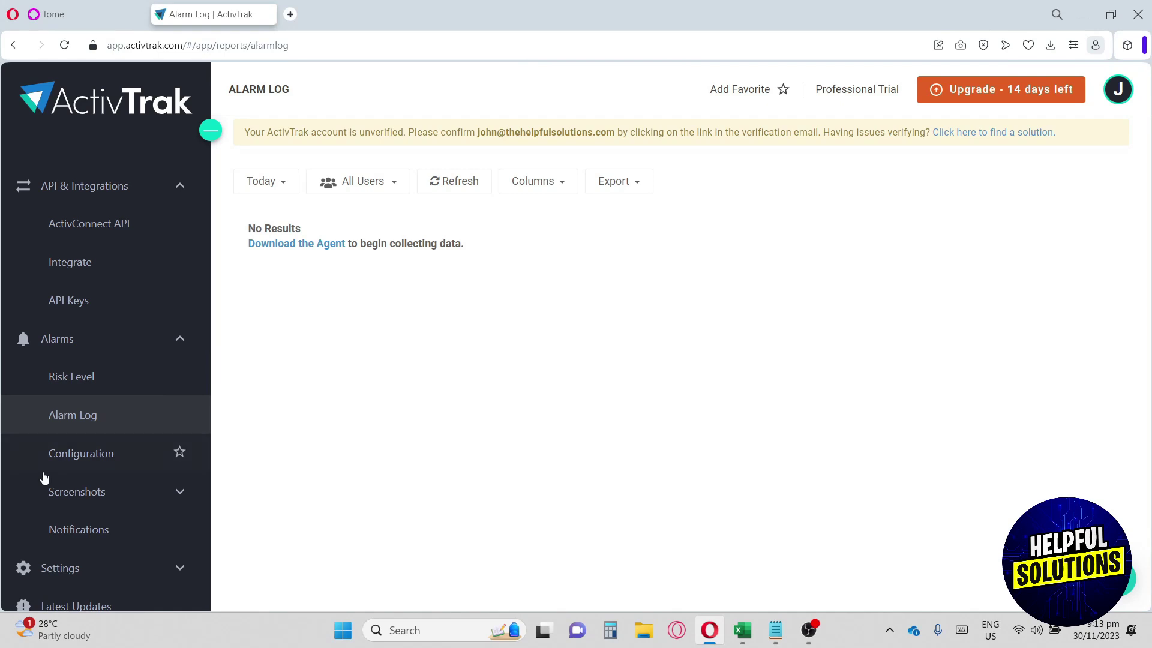
{"action": "left_click", "coordinate": [75, 455]}
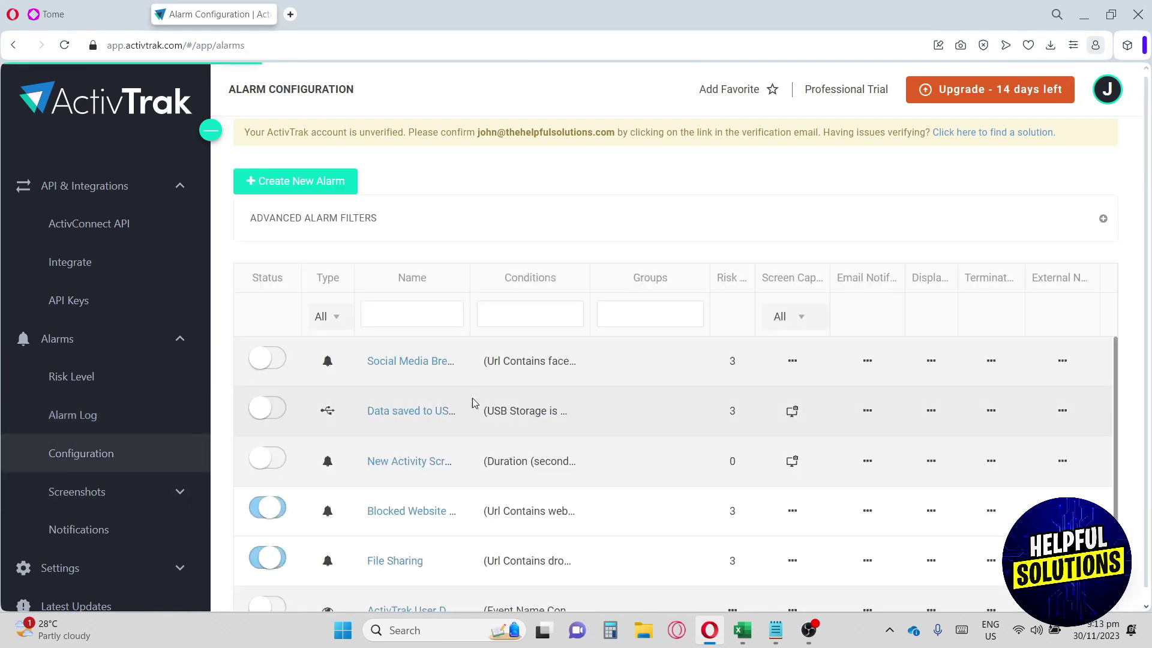
{"action": "scroll", "coordinate": [611, 207], "scroll_direction": "down", "scroll_amount": 1}
{"action": "scroll", "coordinate": [523, 364], "scroll_direction": "up", "scroll_amount": 1}
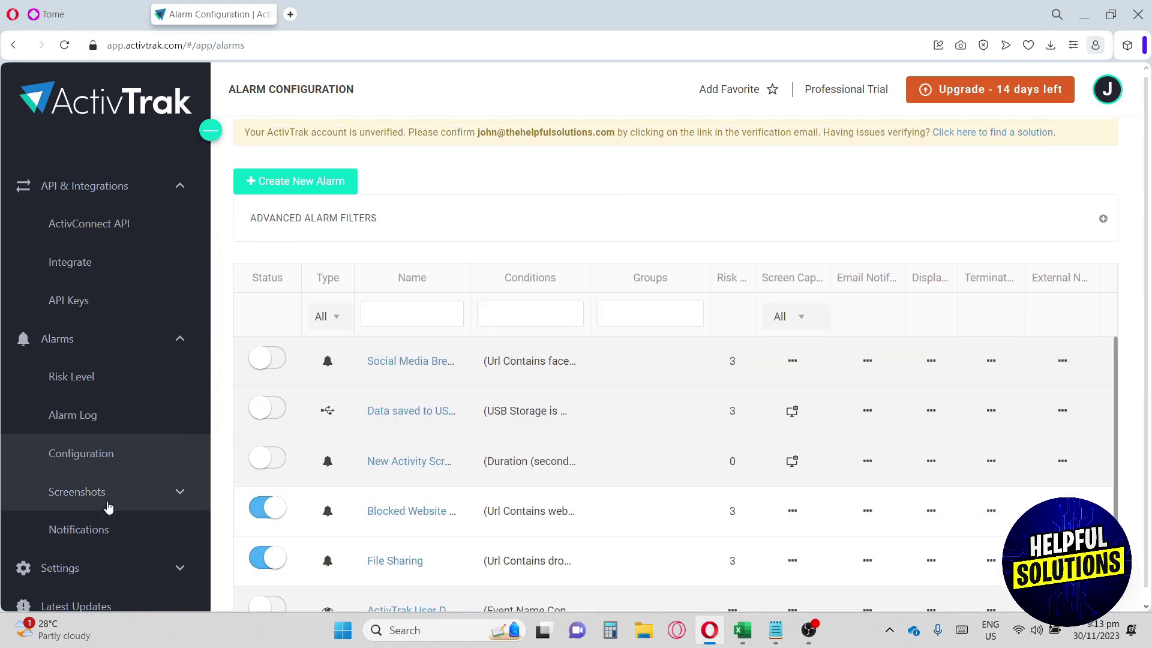
Show latest-per-user screenshots at 15 per page, then switch to the screenshot History
{"action": "left_click", "coordinate": [108, 505]}
{"action": "scroll", "coordinate": [108, 504], "scroll_direction": "down", "scroll_amount": 2}
{"action": "scroll", "coordinate": [100, 432], "scroll_direction": "down", "scroll_amount": 2}
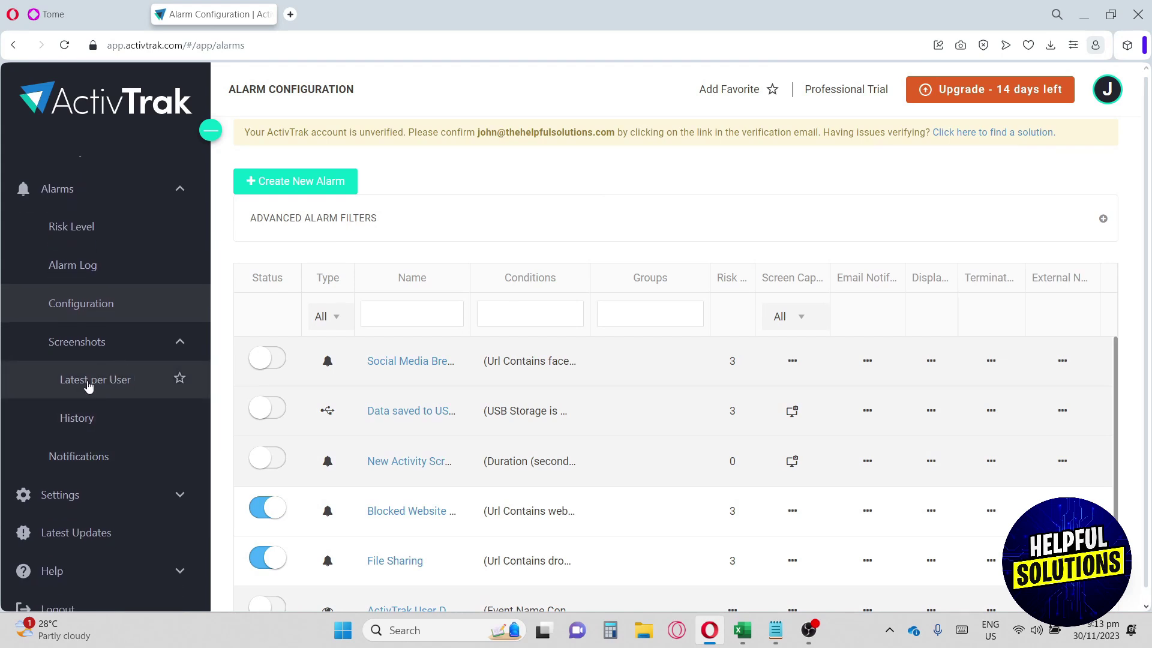
{"action": "left_click", "coordinate": [89, 385]}
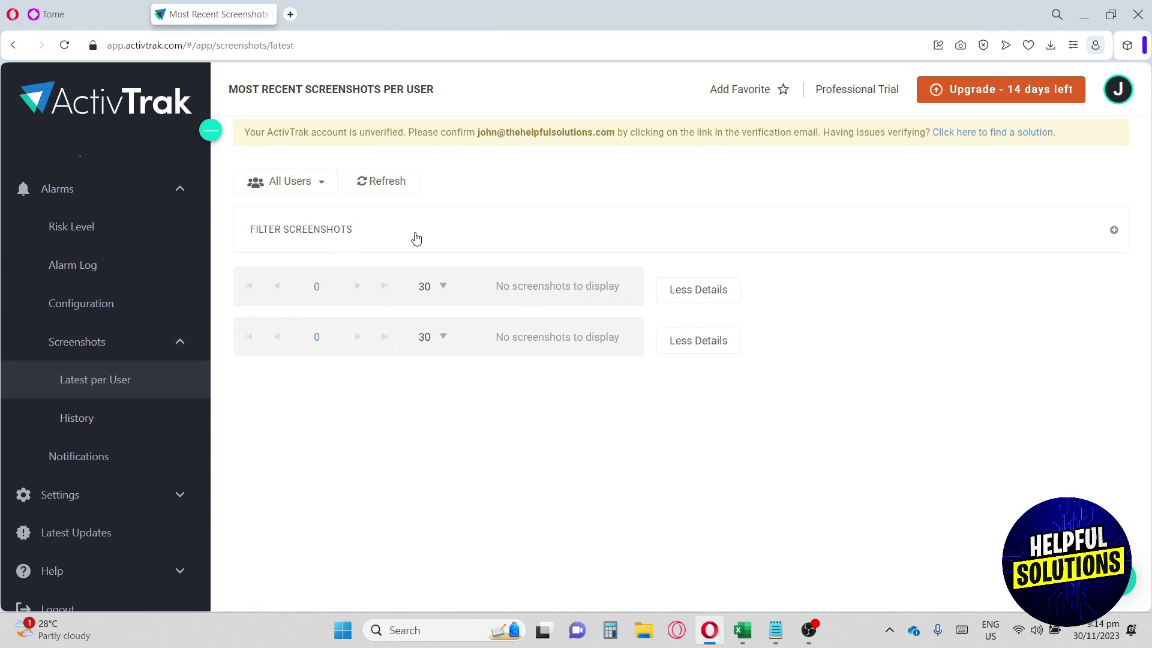
{"action": "left_click", "coordinate": [434, 293]}
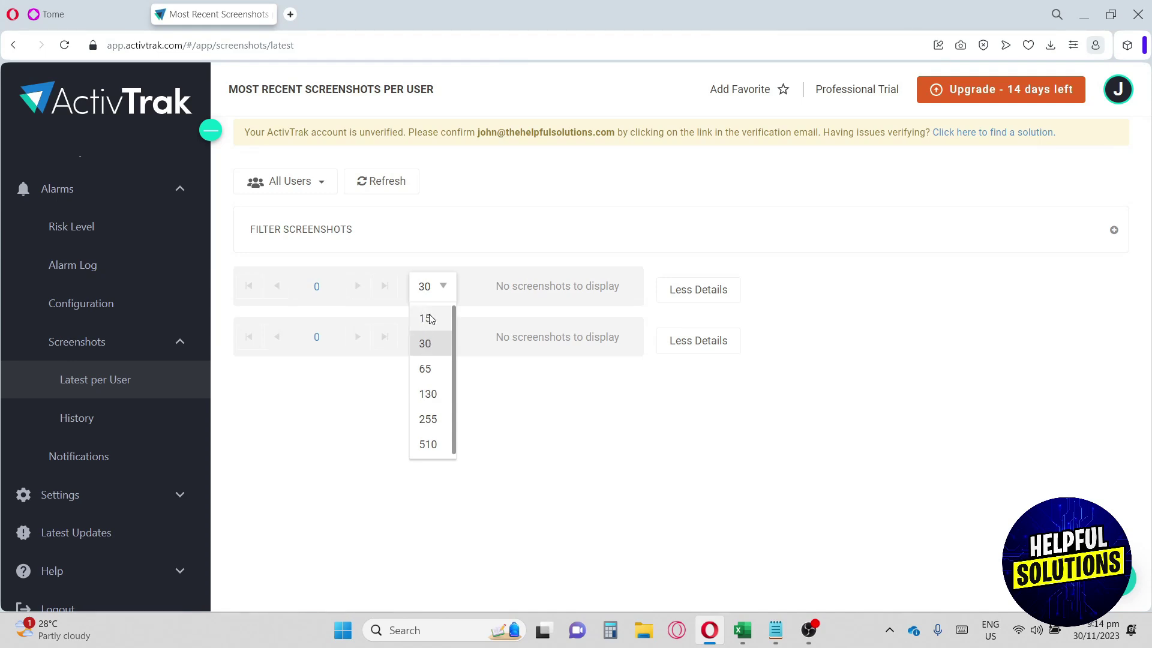
{"action": "left_click", "coordinate": [426, 318]}
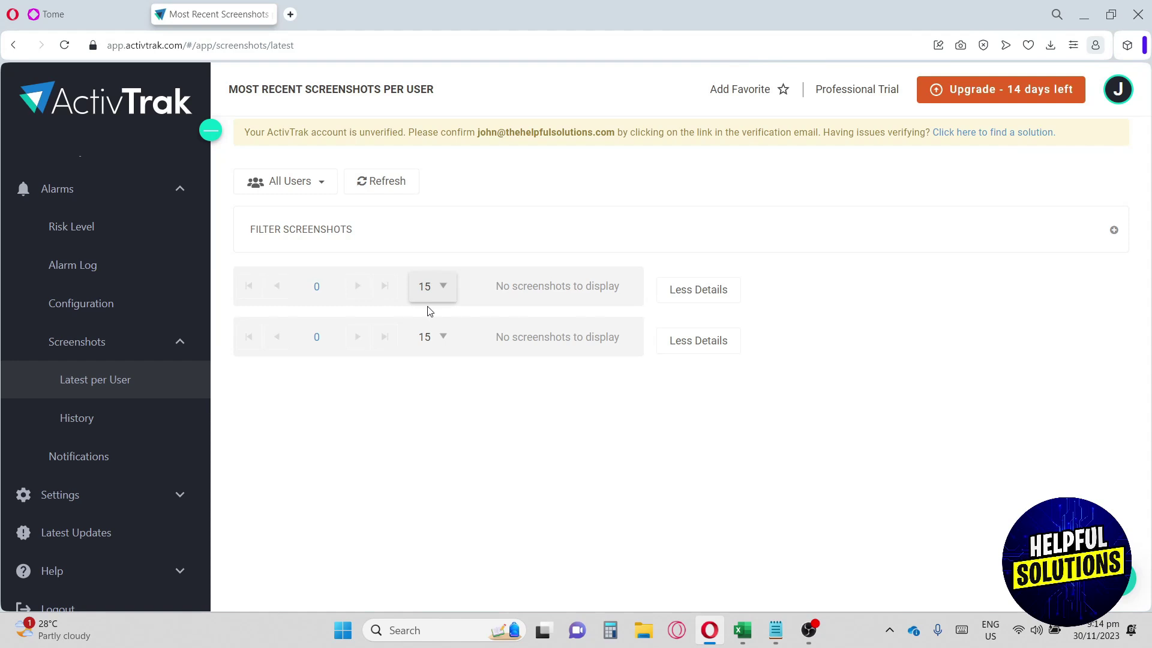
{"action": "left_click", "coordinate": [106, 419]}
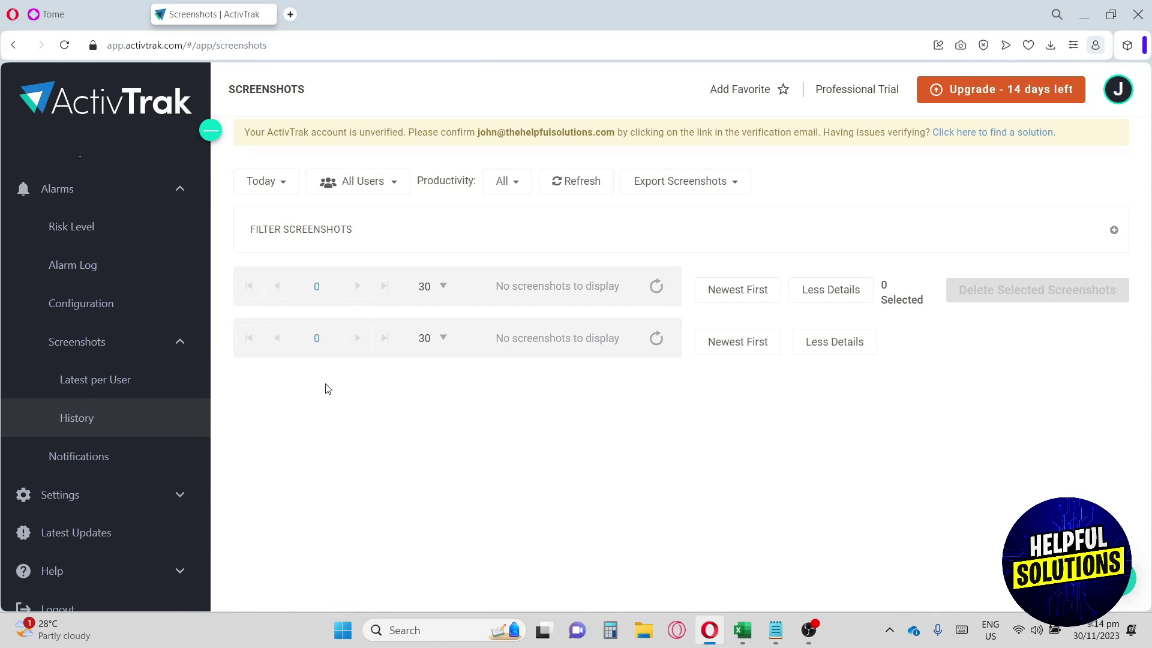
View the external Notifications log and expand the Settings section toward Upgrade Plan
{"action": "left_click", "coordinate": [94, 462]}
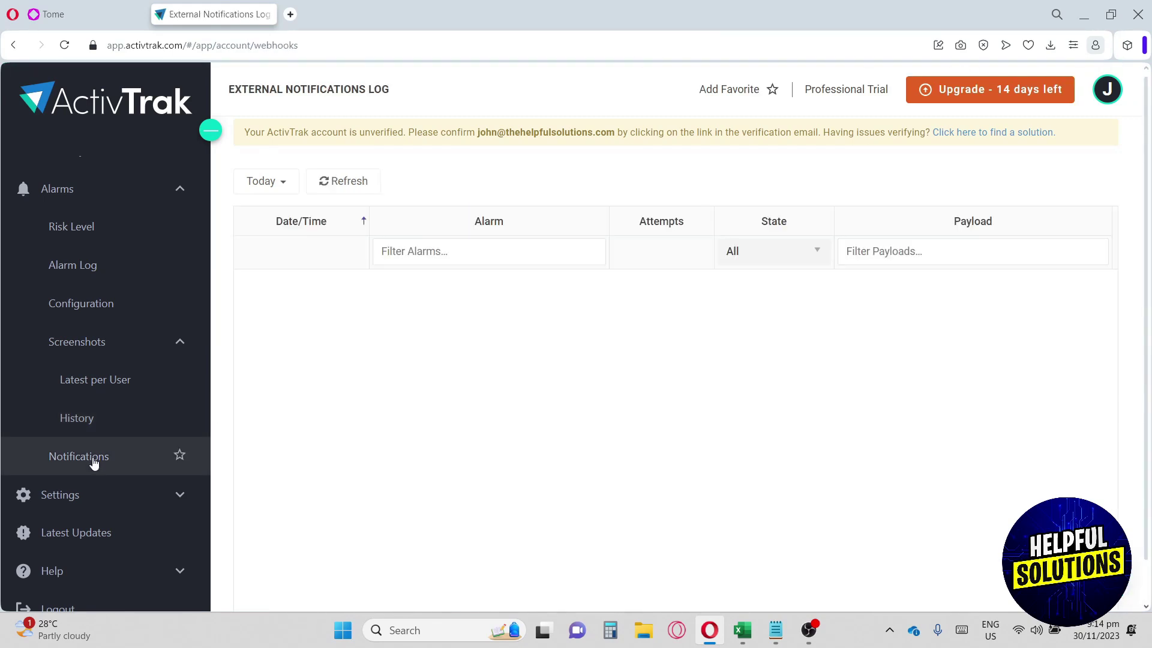
{"action": "scroll", "coordinate": [102, 459], "scroll_direction": "down", "scroll_amount": 1}
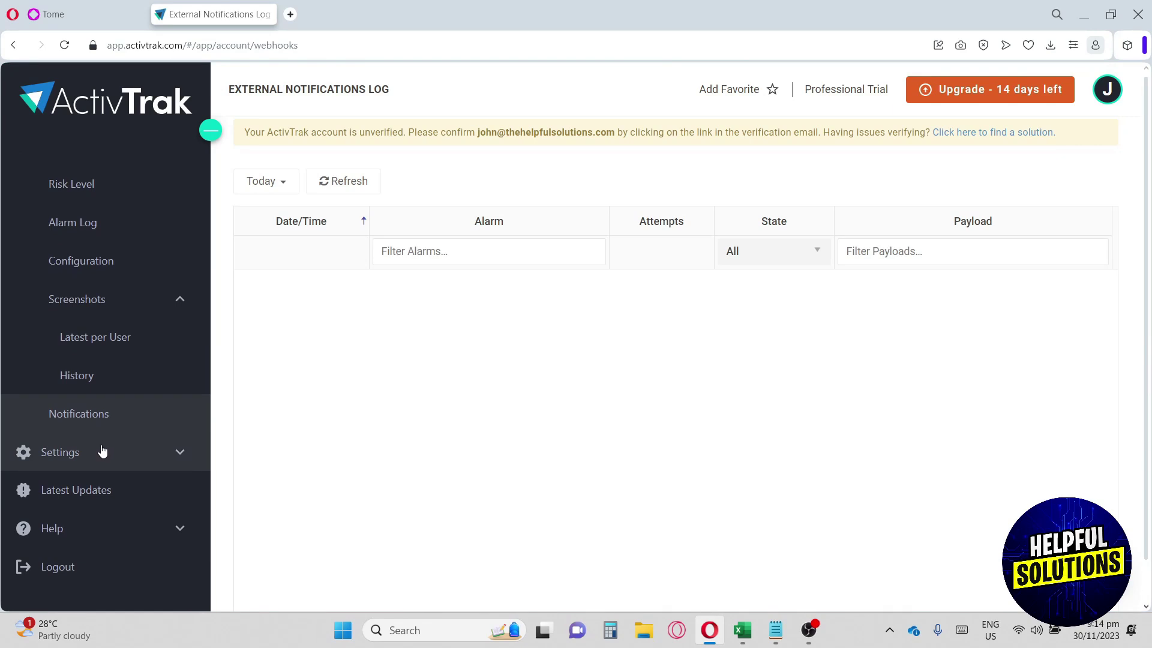
{"action": "left_click", "coordinate": [99, 454]}
{"action": "scroll", "coordinate": [101, 453], "scroll_direction": "down", "scroll_amount": 3}
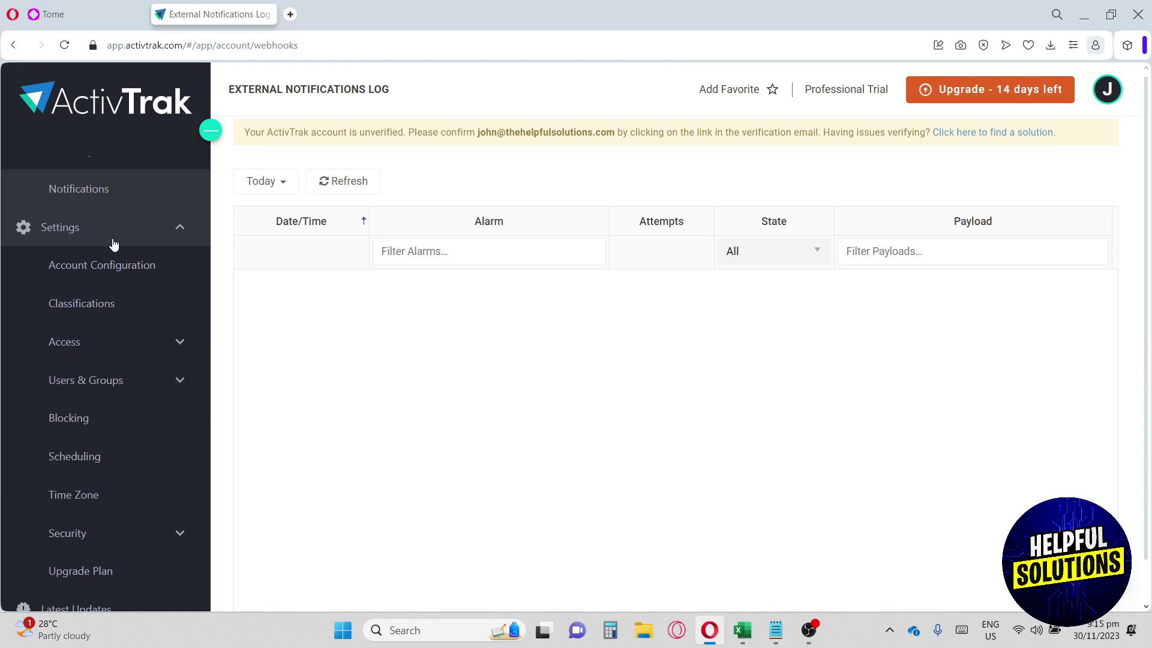
{"action": "scroll", "coordinate": [117, 342], "scroll_direction": "down", "scroll_amount": 1}
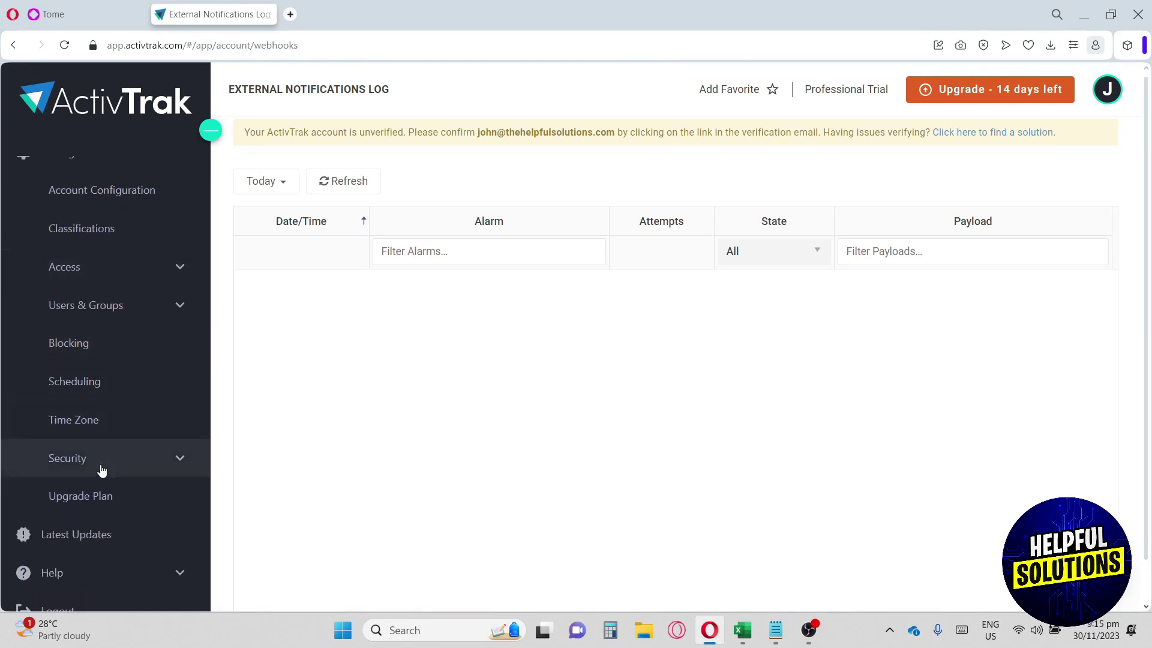
On the Upgrade plan page, set Essentials additional users to 5, totalling $50.00 per month billed annually
{"action": "left_click", "coordinate": [72, 496]}
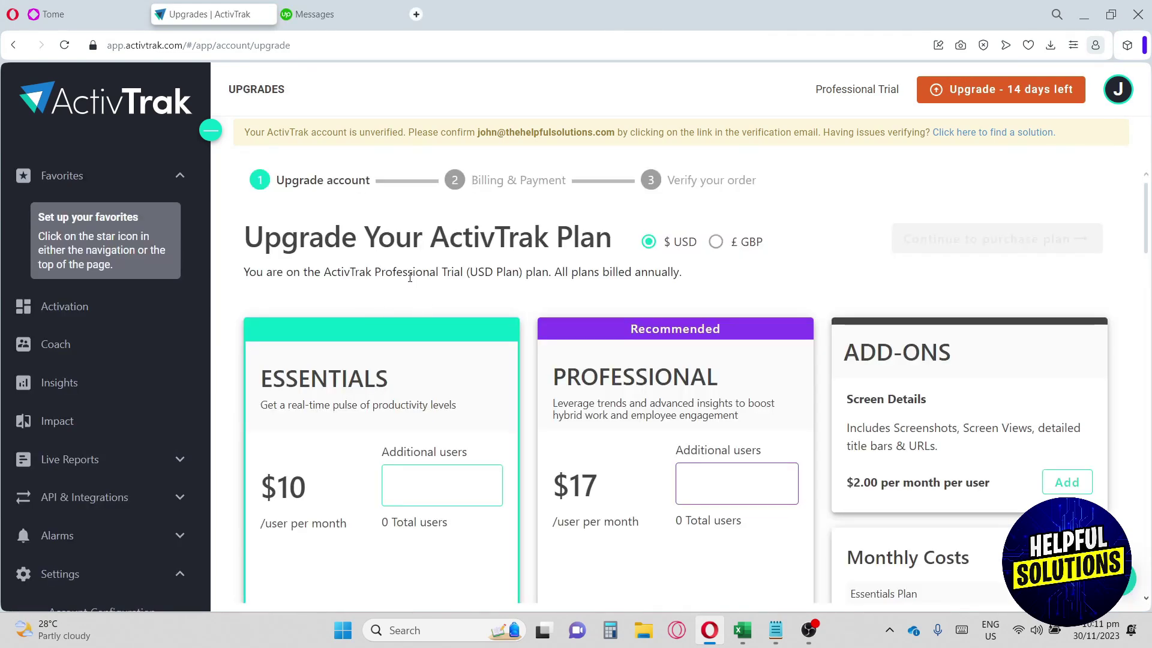
{"action": "scroll", "coordinate": [410, 277], "scroll_direction": "down", "scroll_amount": 1}
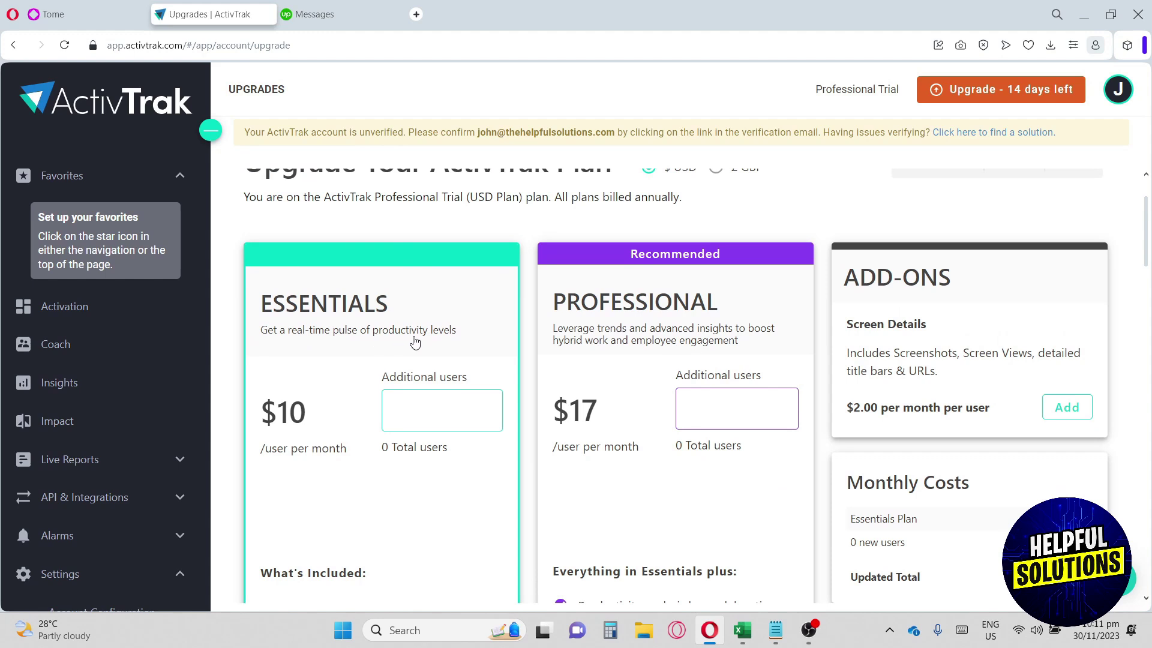
{"action": "scroll", "coordinate": [417, 342], "scroll_direction": "down", "scroll_amount": 1}
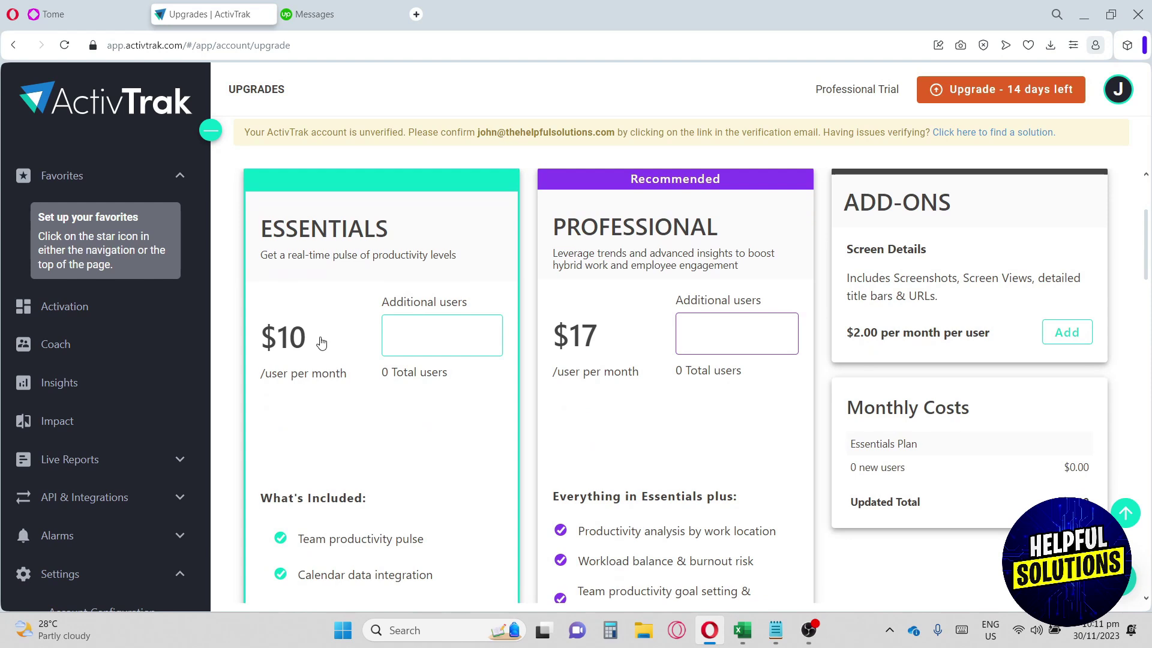
{"action": "scroll", "coordinate": [320, 346], "scroll_direction": "down", "scroll_amount": 1}
{"action": "left_click", "coordinate": [444, 249]}
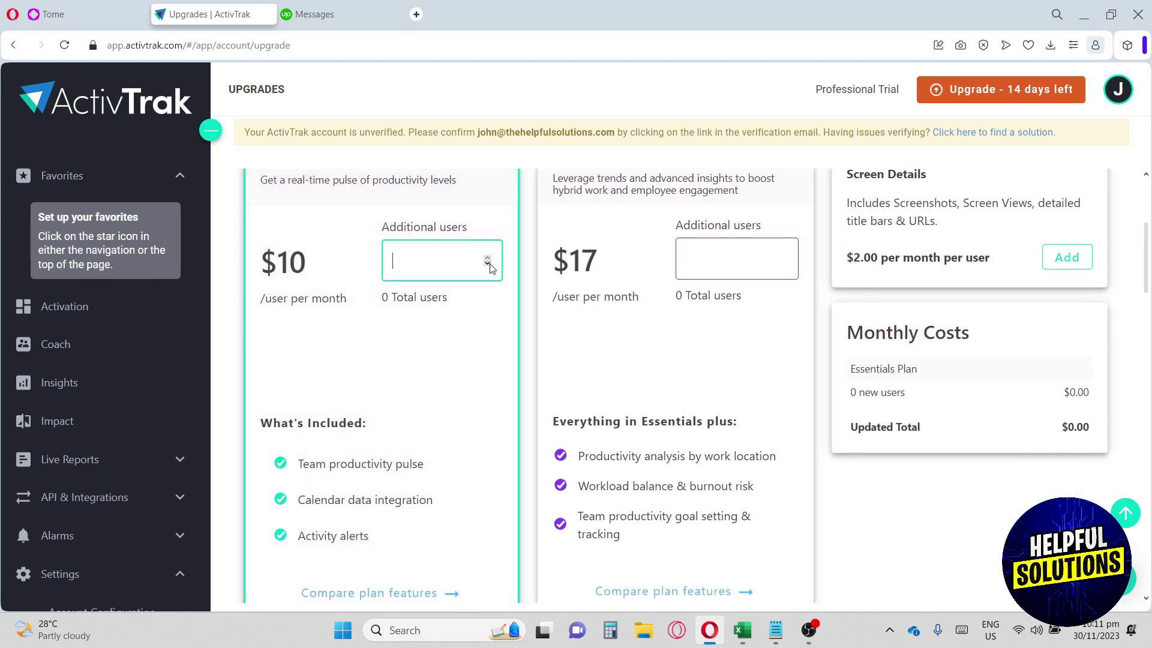
{"action": "left_click", "coordinate": [489, 257]}
{"action": "type", "text": "5"}
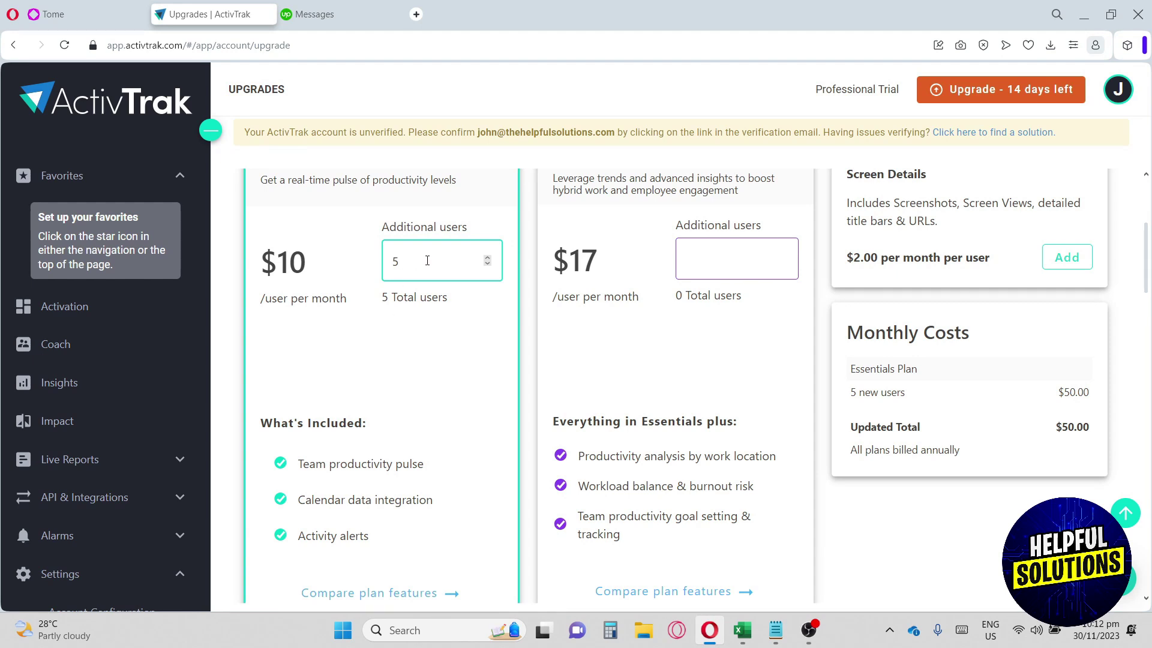
{"action": "scroll", "coordinate": [428, 265], "scroll_direction": "down", "scroll_amount": 1}
{"action": "scroll", "coordinate": [428, 265], "scroll_direction": "up", "scroll_amount": 2}
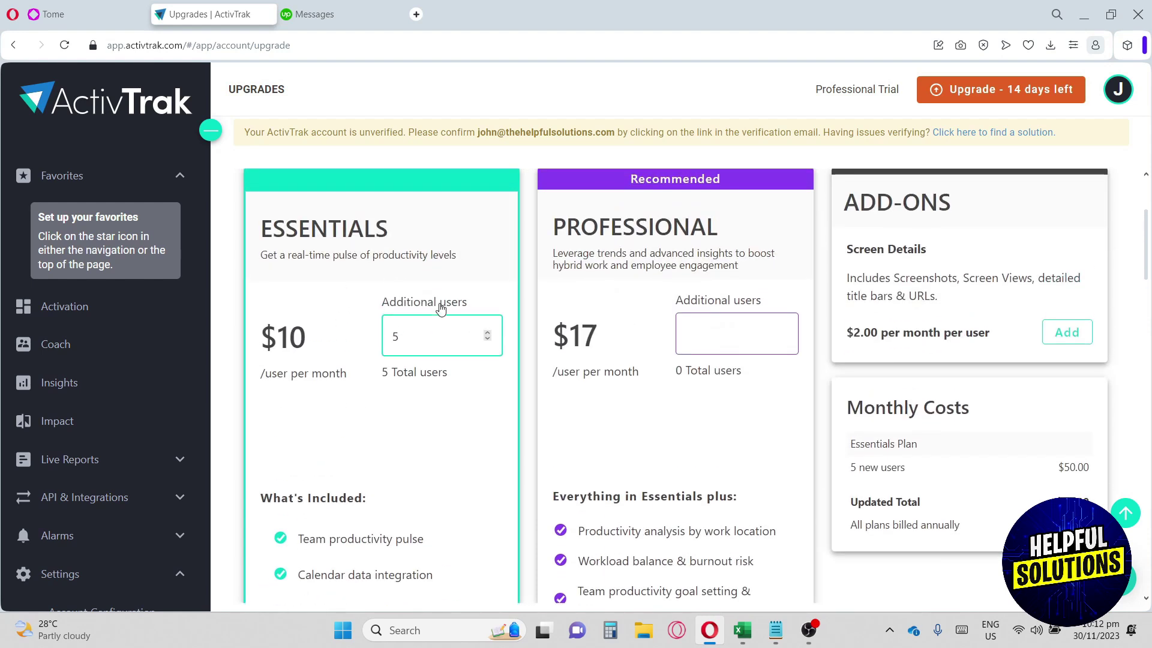
{"action": "scroll", "coordinate": [405, 298], "scroll_direction": "down", "scroll_amount": 1}
{"action": "scroll", "coordinate": [400, 297], "scroll_direction": "down", "scroll_amount": 1}
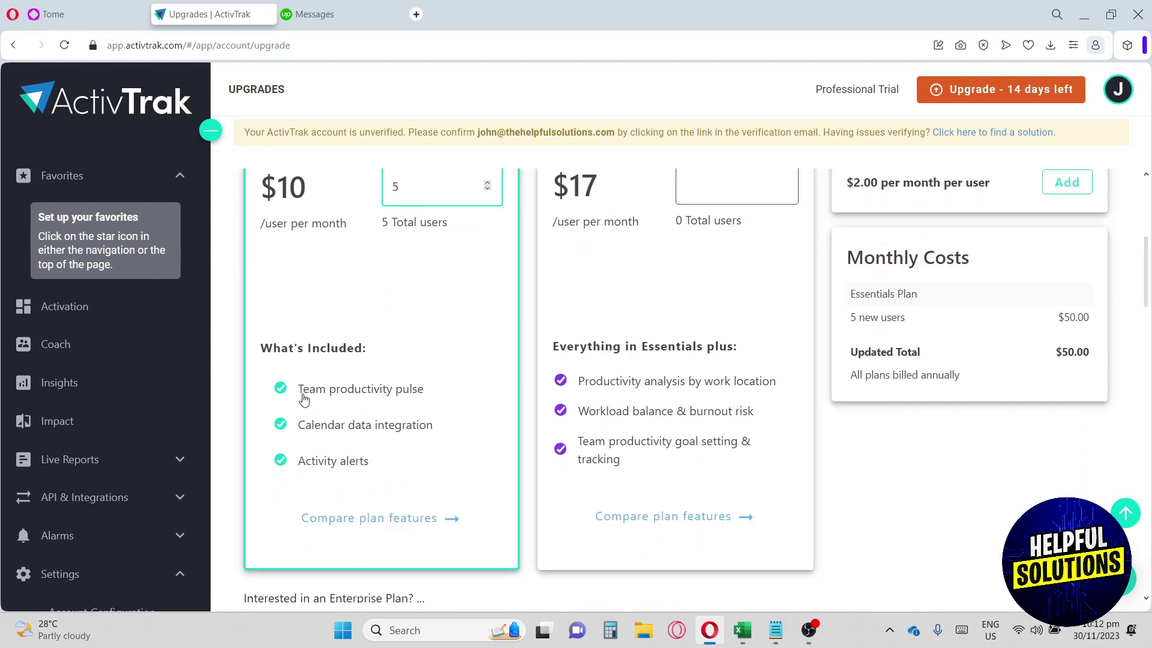
{"action": "left_click", "coordinate": [299, 396]}
{"action": "scroll", "coordinate": [348, 466], "scroll_direction": "up", "scroll_amount": 2}
{"action": "scroll", "coordinate": [450, 378], "scroll_direction": "up", "scroll_amount": 2}
{"action": "scroll", "coordinate": [522, 360], "scroll_direction": "up", "scroll_amount": 2}
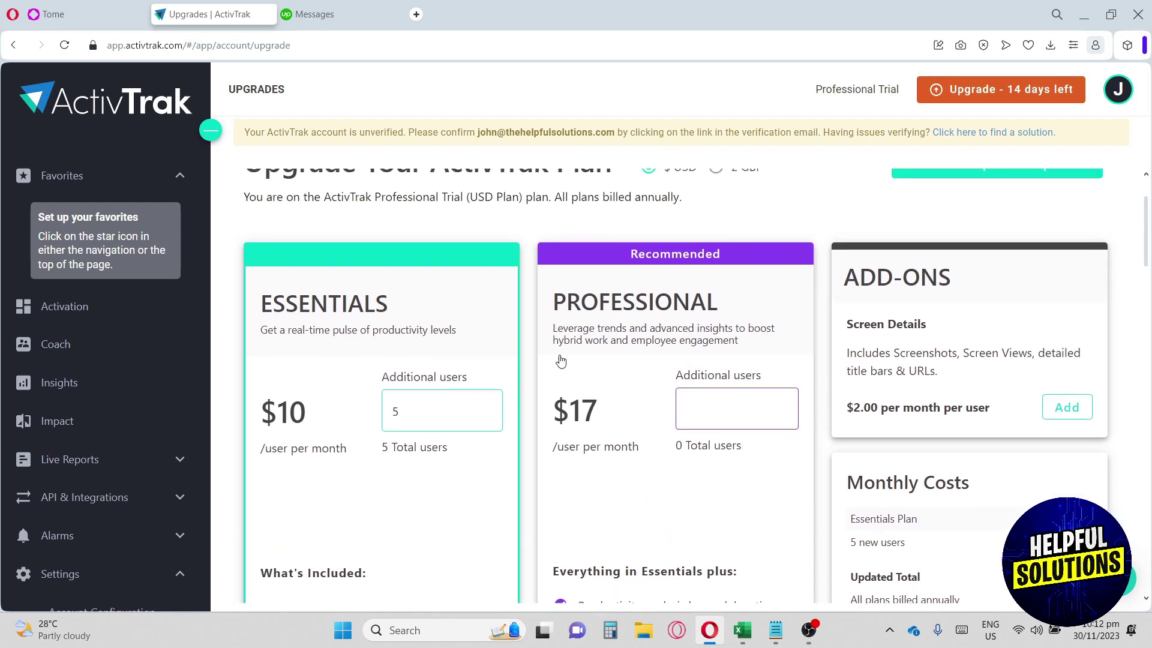
{"action": "scroll", "coordinate": [662, 311], "scroll_direction": "up", "scroll_amount": 2}
{"action": "scroll", "coordinate": [661, 311], "scroll_direction": "up", "scroll_amount": 2}
{"action": "scroll", "coordinate": [645, 408], "scroll_direction": "down", "scroll_amount": 2}
{"action": "scroll", "coordinate": [674, 349], "scroll_direction": "down", "scroll_amount": 2}
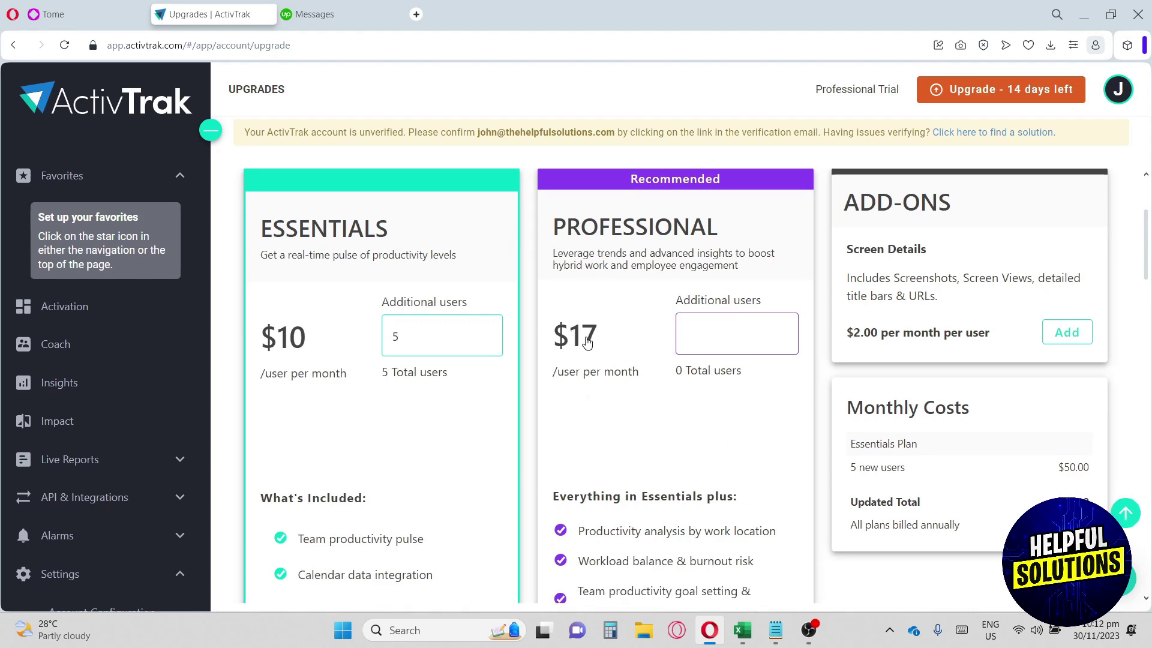
{"action": "scroll", "coordinate": [587, 340], "scroll_direction": "down", "scroll_amount": 2}
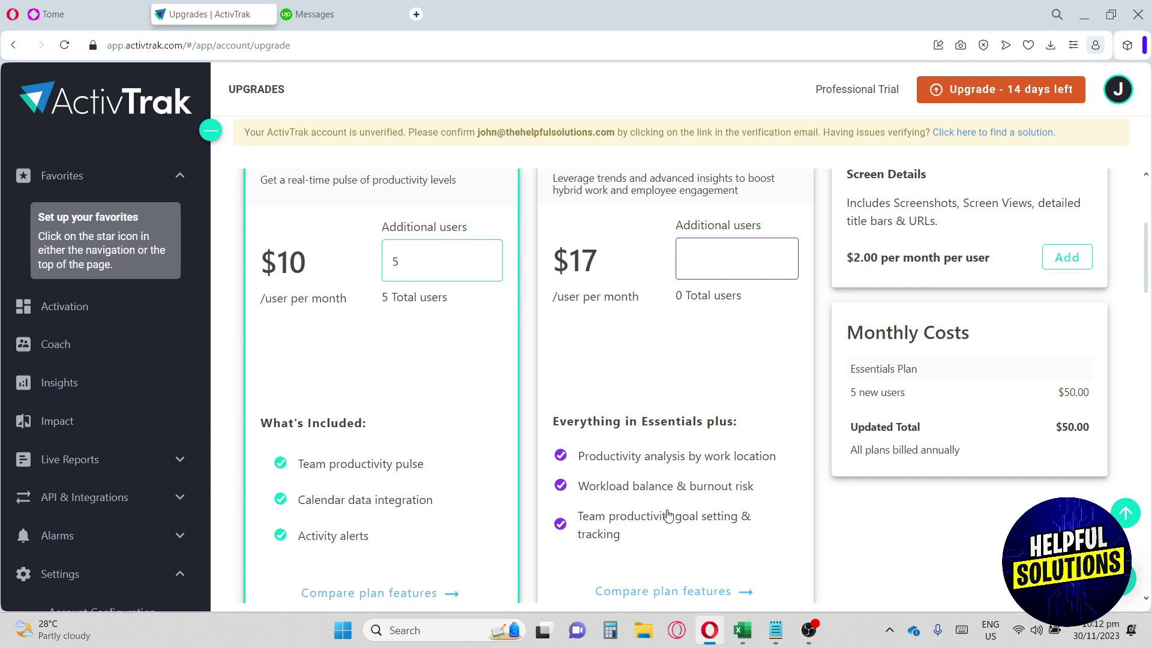
{"action": "scroll", "coordinate": [668, 512], "scroll_direction": "up", "scroll_amount": 1}
{"action": "scroll", "coordinate": [668, 511], "scroll_direction": "up", "scroll_amount": 1}
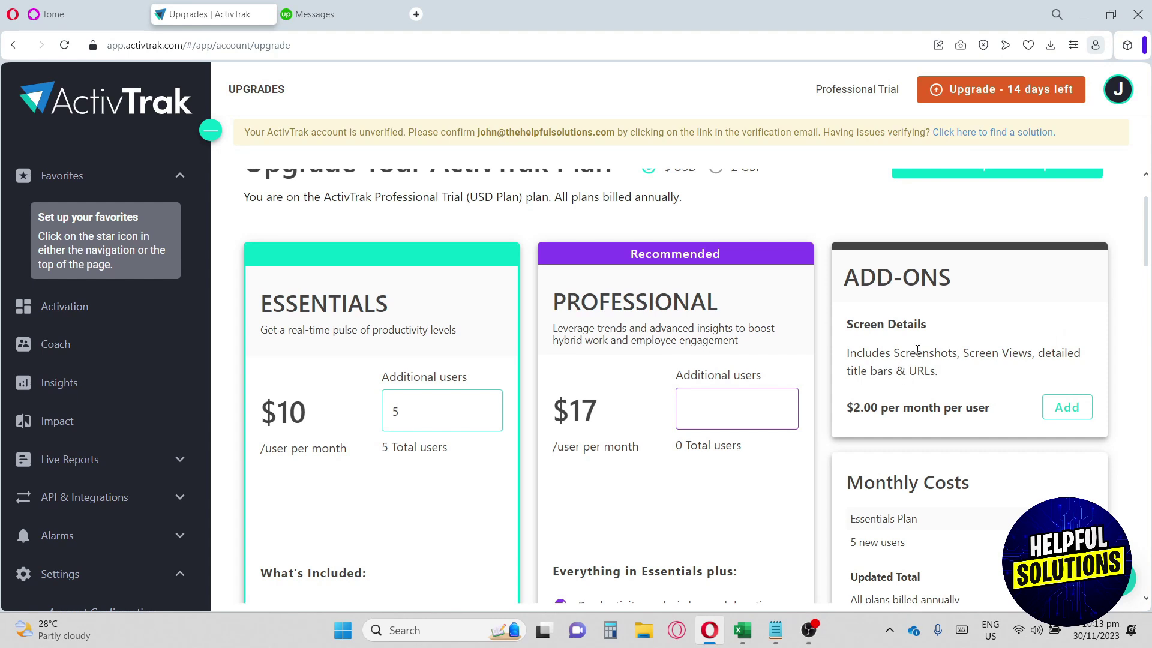
{"action": "scroll", "coordinate": [918, 351], "scroll_direction": "down", "scroll_amount": 3}
{"action": "scroll", "coordinate": [918, 351], "scroll_direction": "down", "scroll_amount": 2}
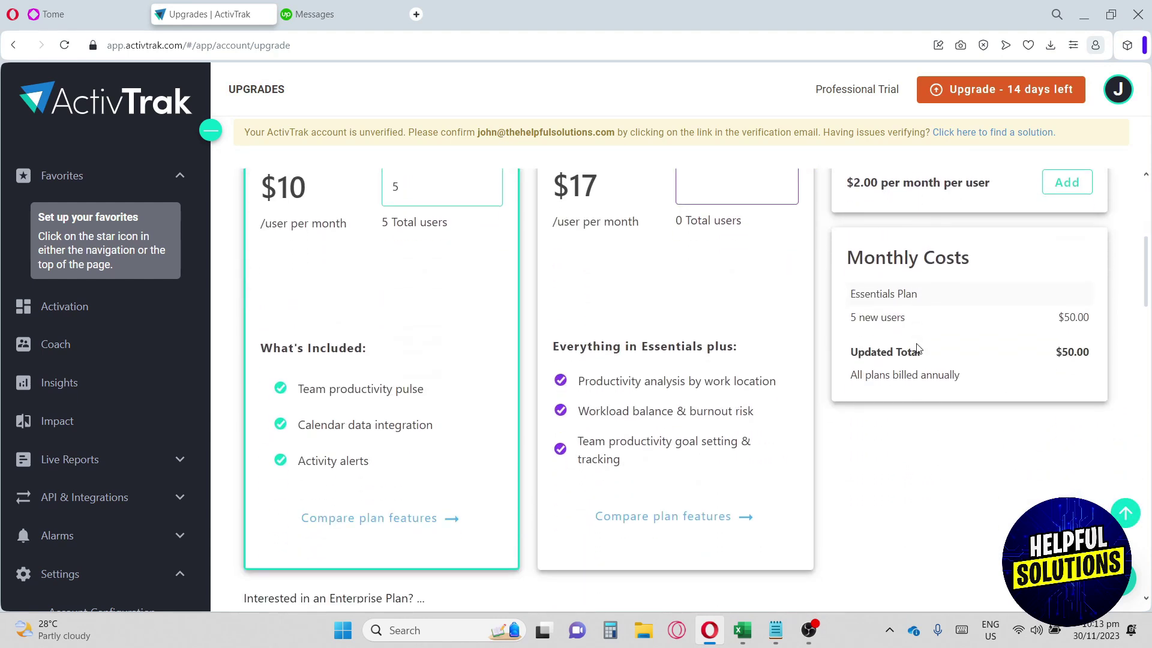
{"action": "scroll", "coordinate": [918, 349], "scroll_direction": "down", "scroll_amount": 2}
{"action": "scroll", "coordinate": [918, 350], "scroll_direction": "down", "scroll_amount": 1}
{"action": "scroll", "coordinate": [918, 350], "scroll_direction": "down", "scroll_amount": 2}
{"action": "scroll", "coordinate": [917, 350], "scroll_direction": "down", "scroll_amount": 1}
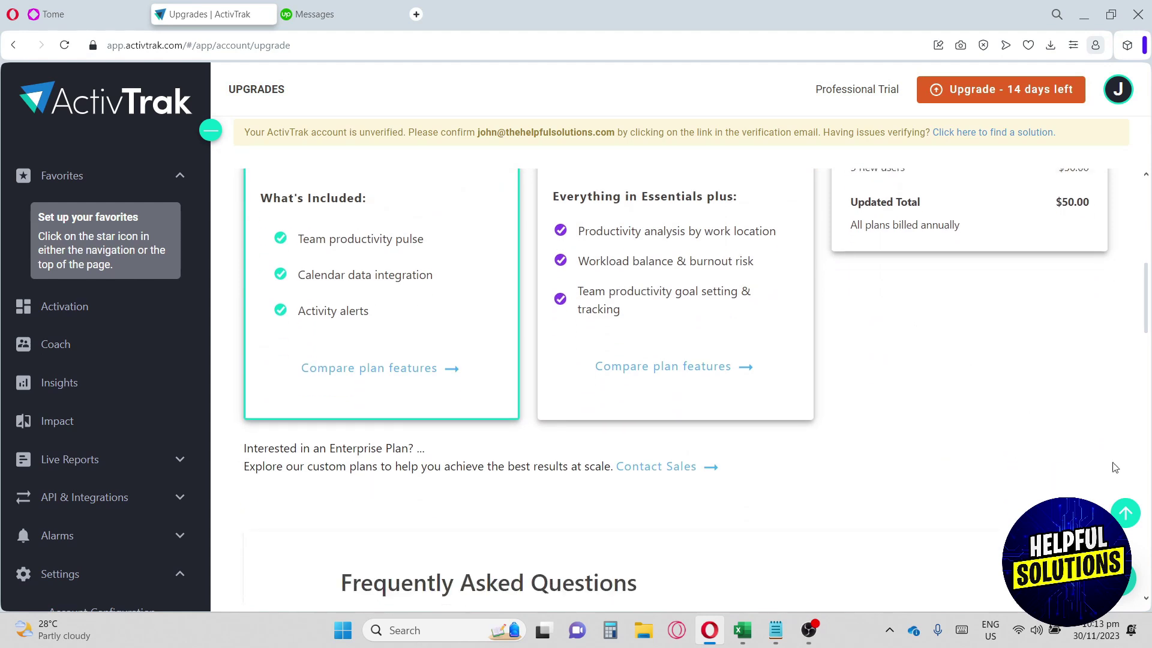
{"action": "left_click", "coordinate": [1132, 578]}
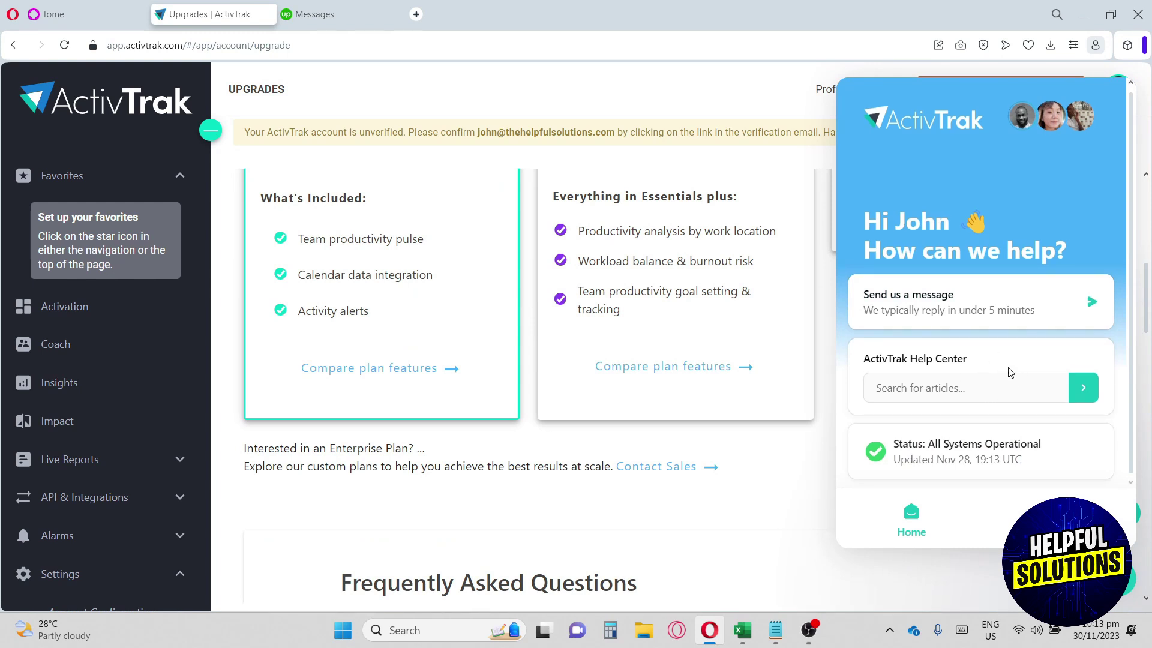
{"action": "left_click", "coordinate": [980, 302]}
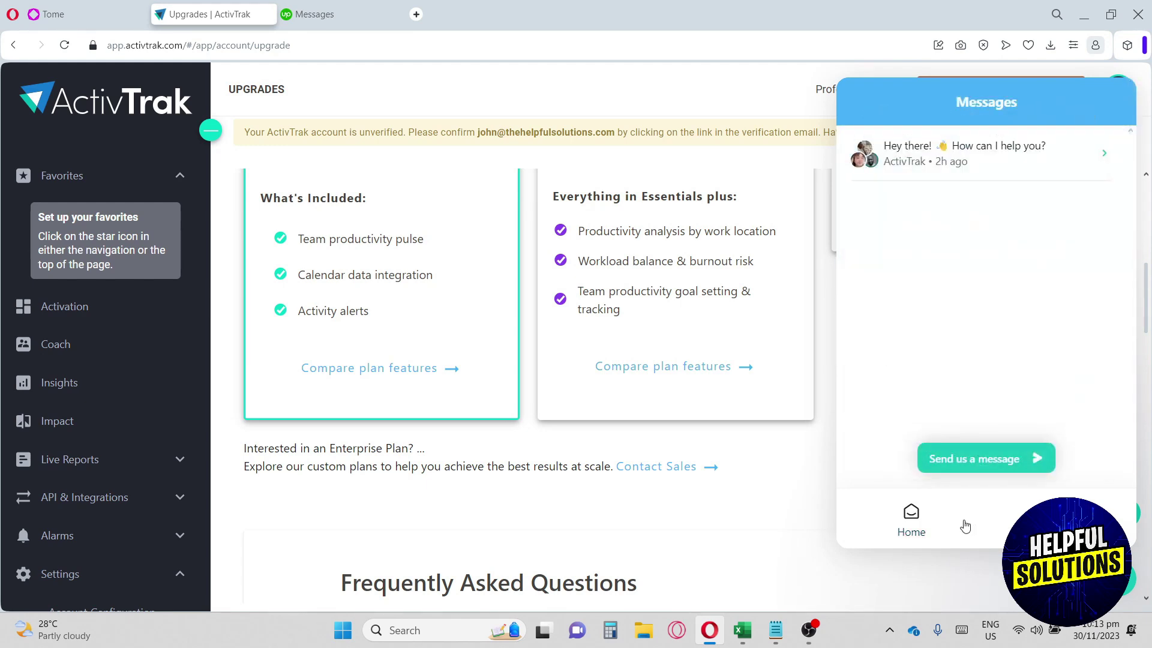
{"action": "left_click", "coordinate": [912, 520]}
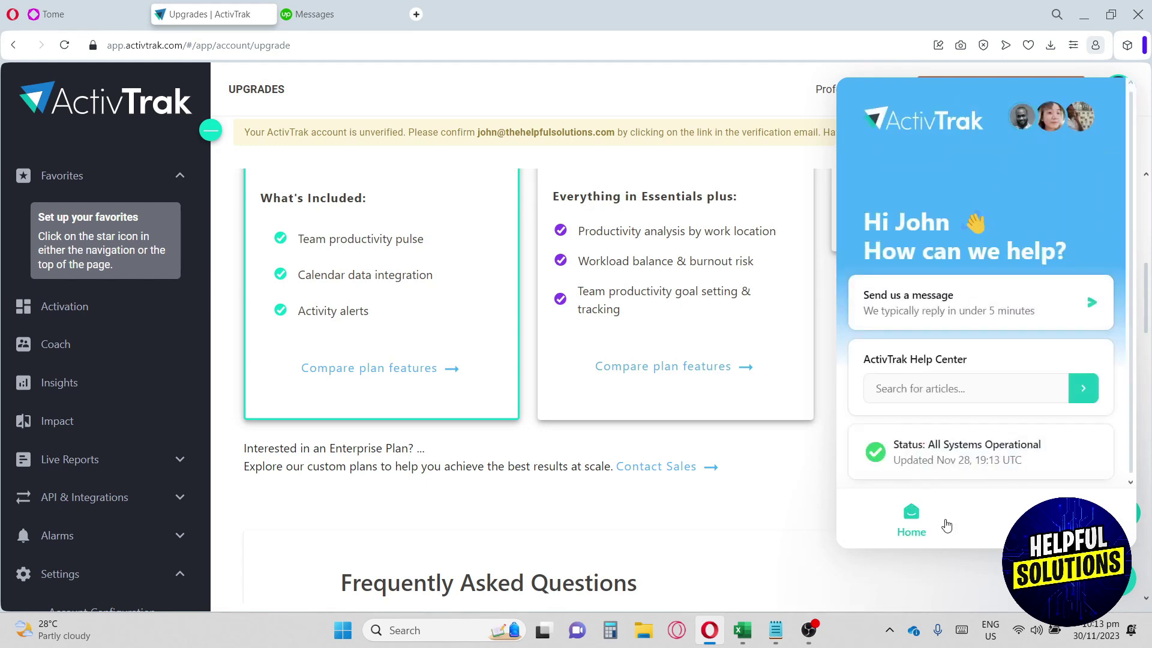